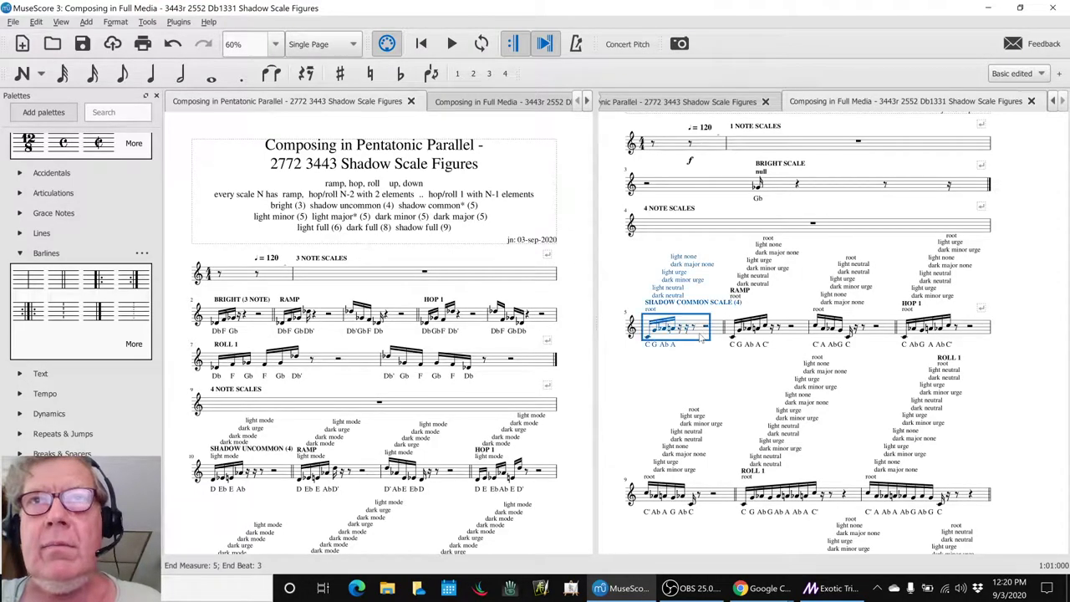
Play and stop the pentatonic shadow scale figures score, then bring OBS Studio forward
key("space")
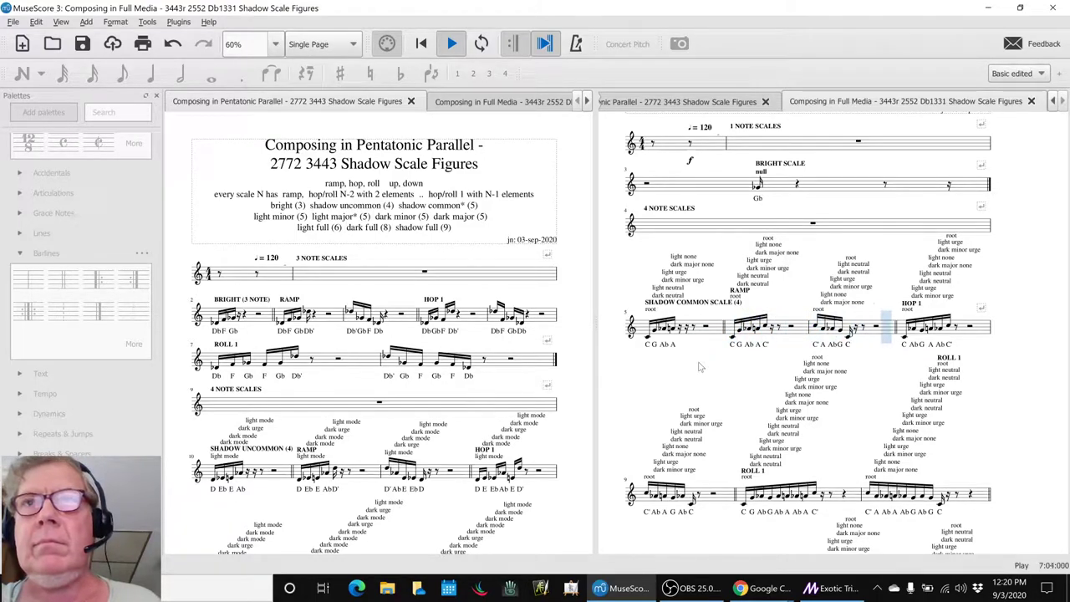
key("space")
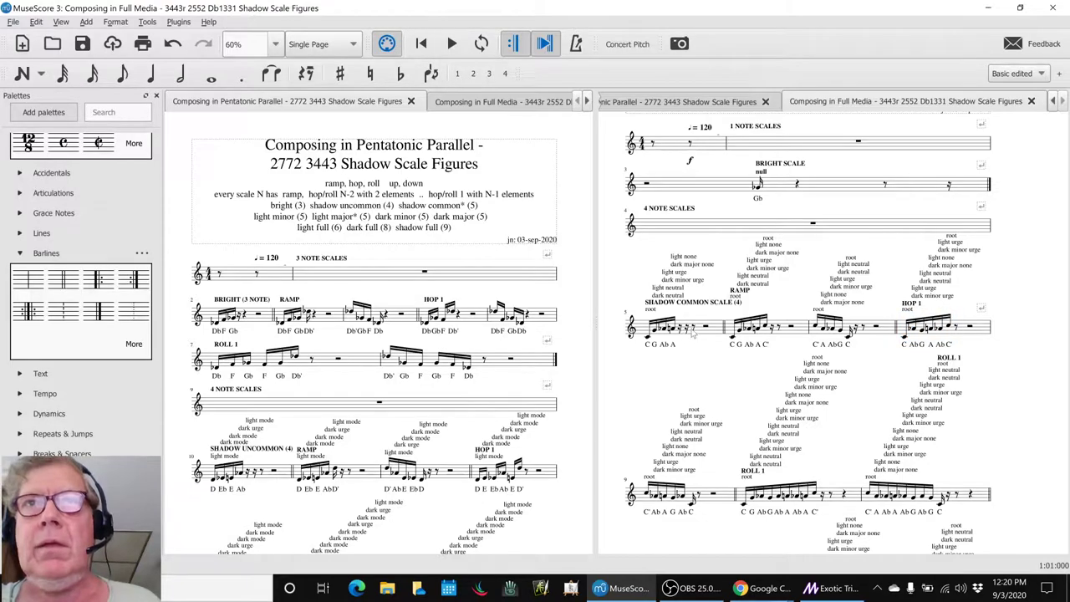
left_click(702, 335)
key("Escape")
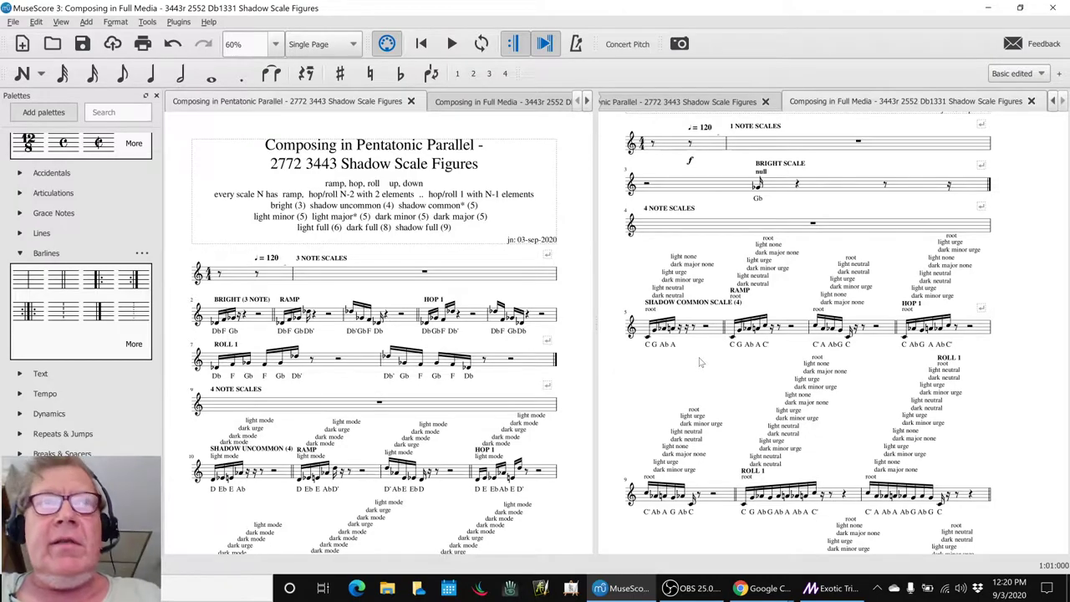
key("alt+Tab")
key("alt+Tab")
key("alt+Tab")
key("alt+Tab")
key("alt+Tab")
key("alt+Tab")
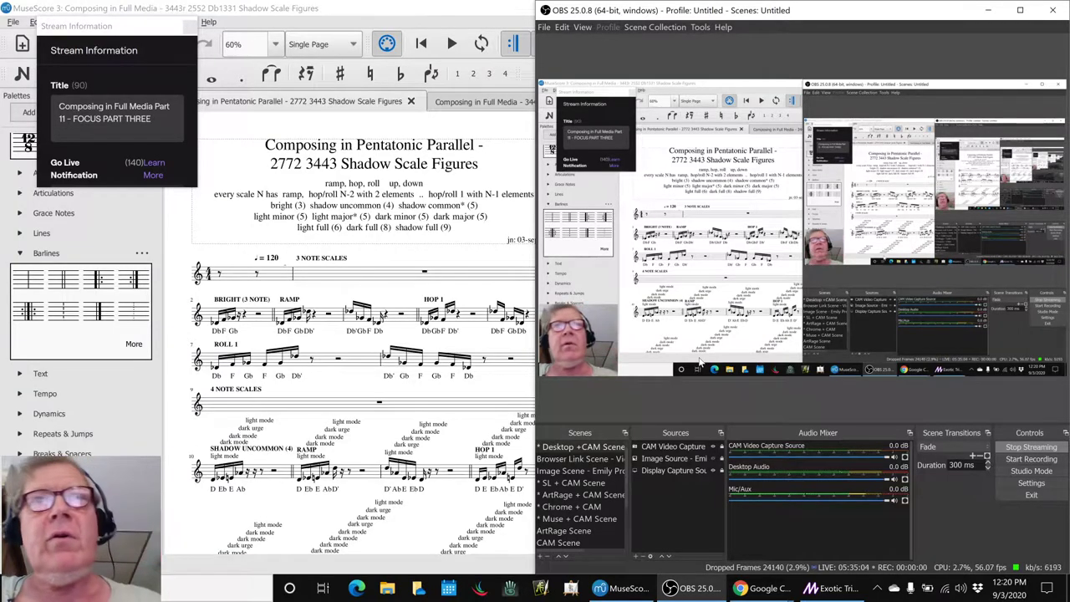
Minimise OBS Studio and switch to the 03-sep-2020 progress-notes spreadsheet
left_click(687, 589)
key("alt+Tab")
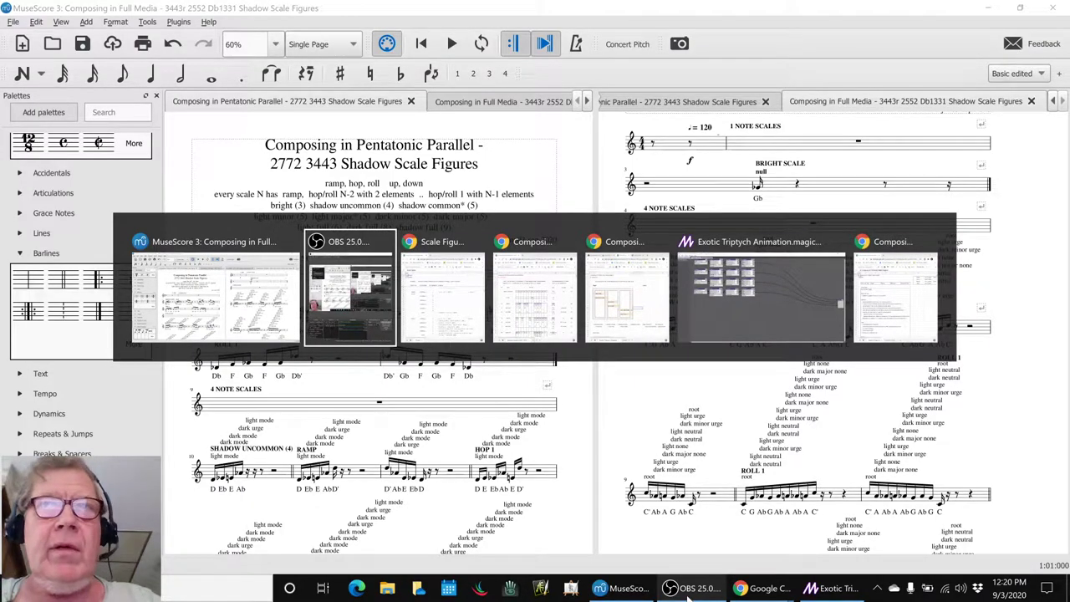
key("alt+Tab")
key("alt+Tab")
key("alt+Tab")
key("alt+Tab")
key("alt+Tab")
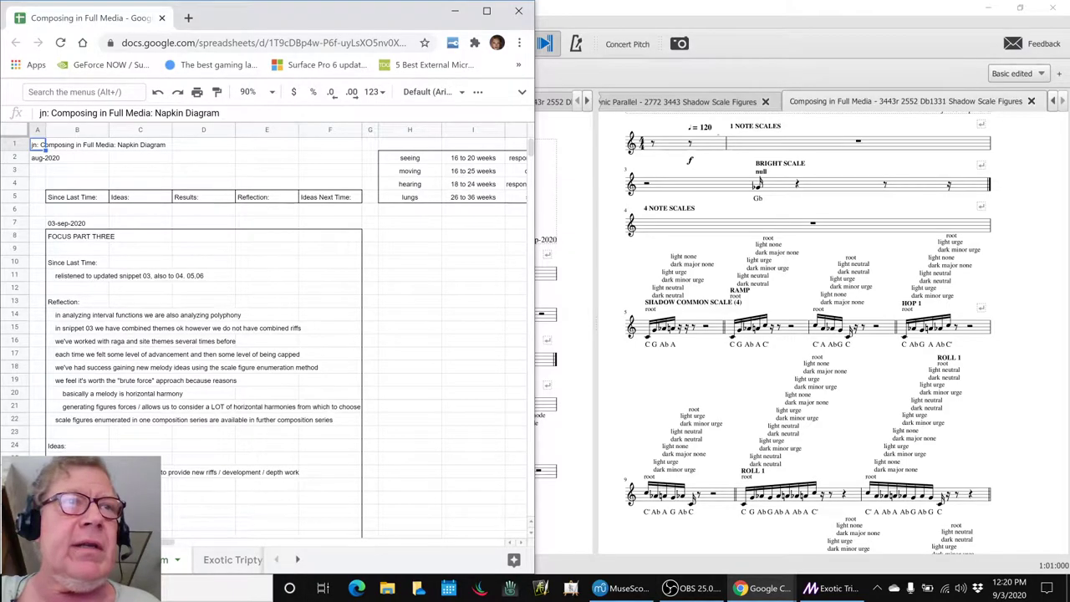
Read the ideas in B25 and B26, scroll the notes, then bring up the Exotic Triptych Diagram sheet
left_click(77, 460)
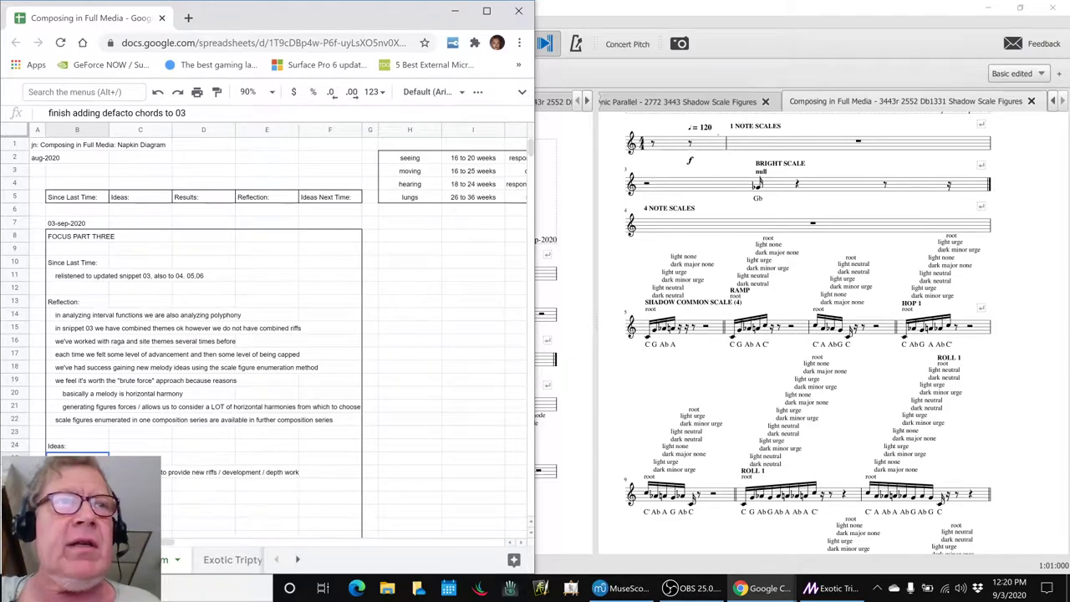
left_click(77, 472)
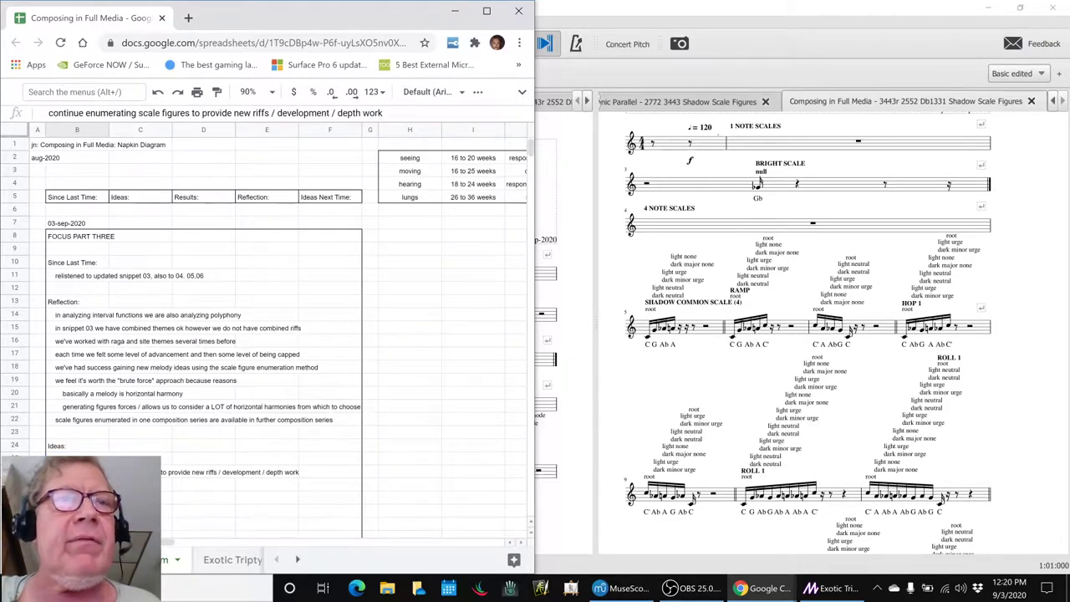
scroll(108, 339, "down", 7)
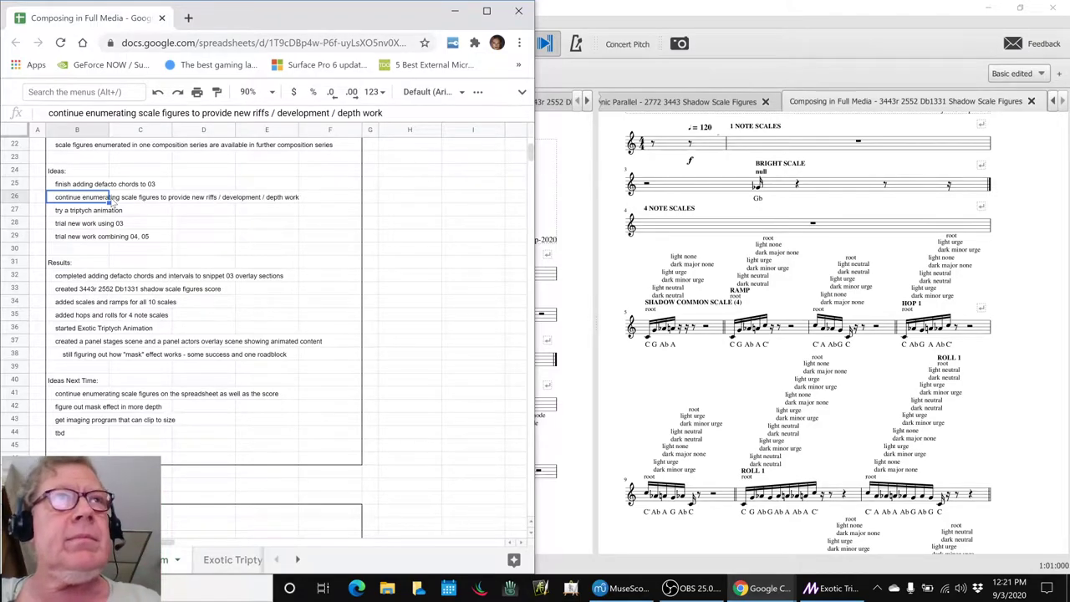
scroll(114, 203, "up", 5)
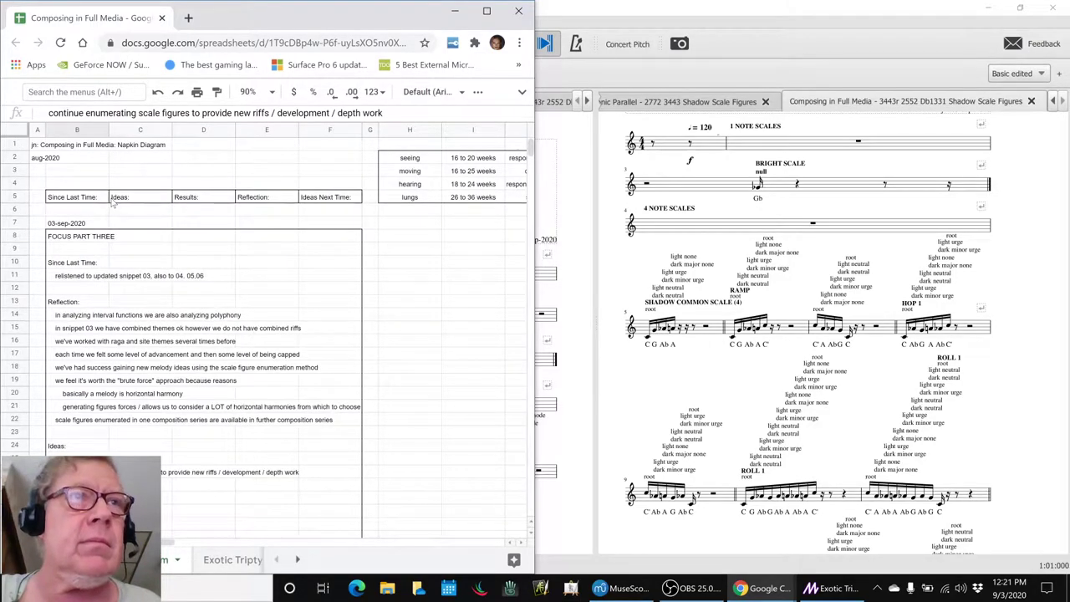
scroll(140, 286, "down", 5)
key("alt+Tab")
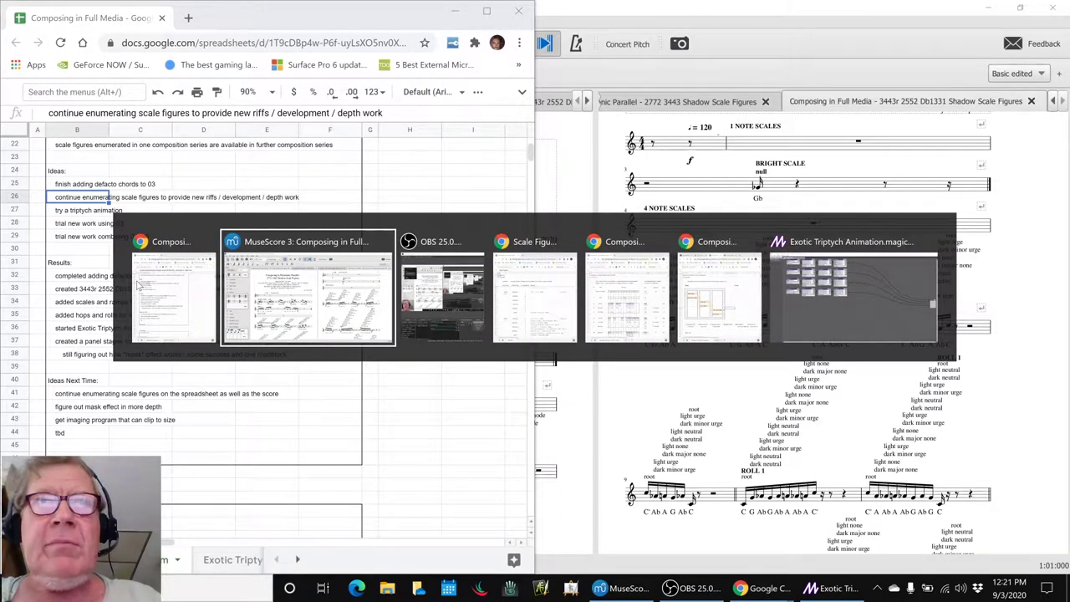
key("alt+Tab")
key("alt+Tab")
key("alt+Tab")
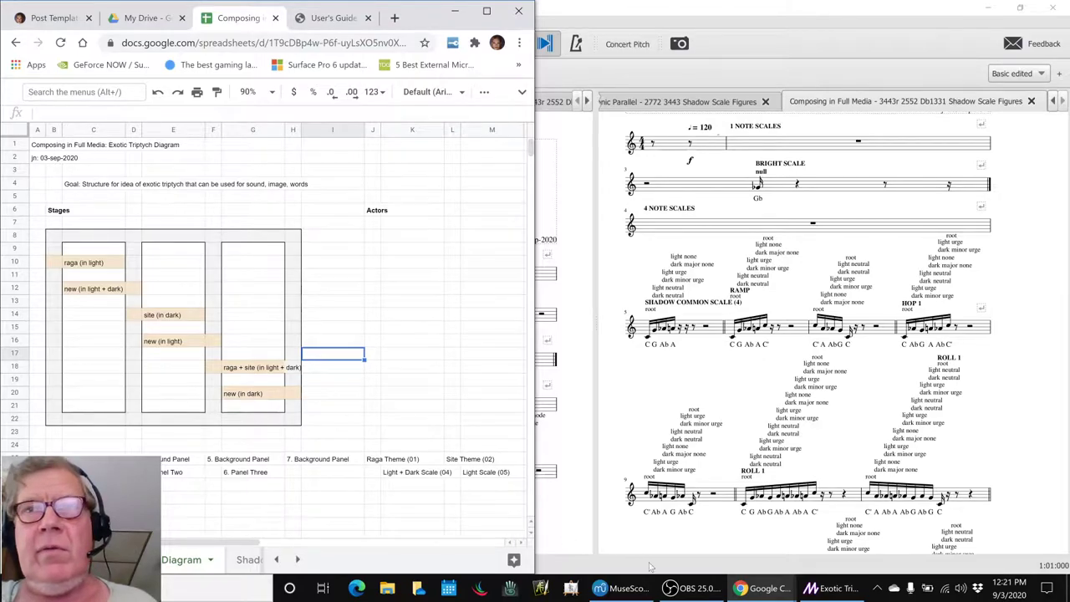
Bring the Exotic Triptych Animation project forward and switch to the Actors (?Starfields?) scene
left_click(830, 588)
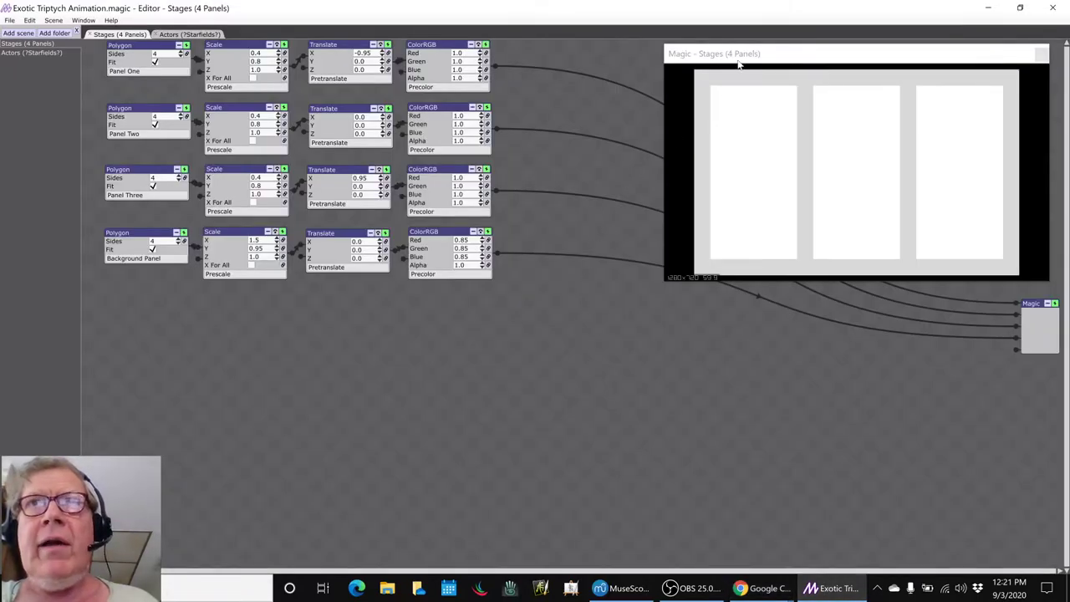
left_click_drag(739, 64, 712, 66)
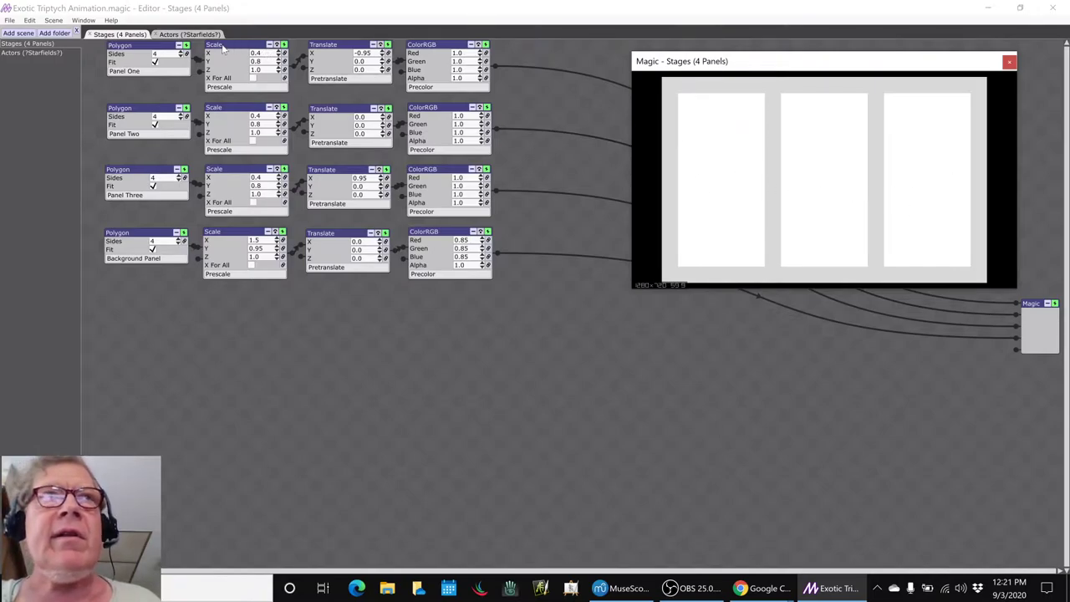
left_click(190, 35)
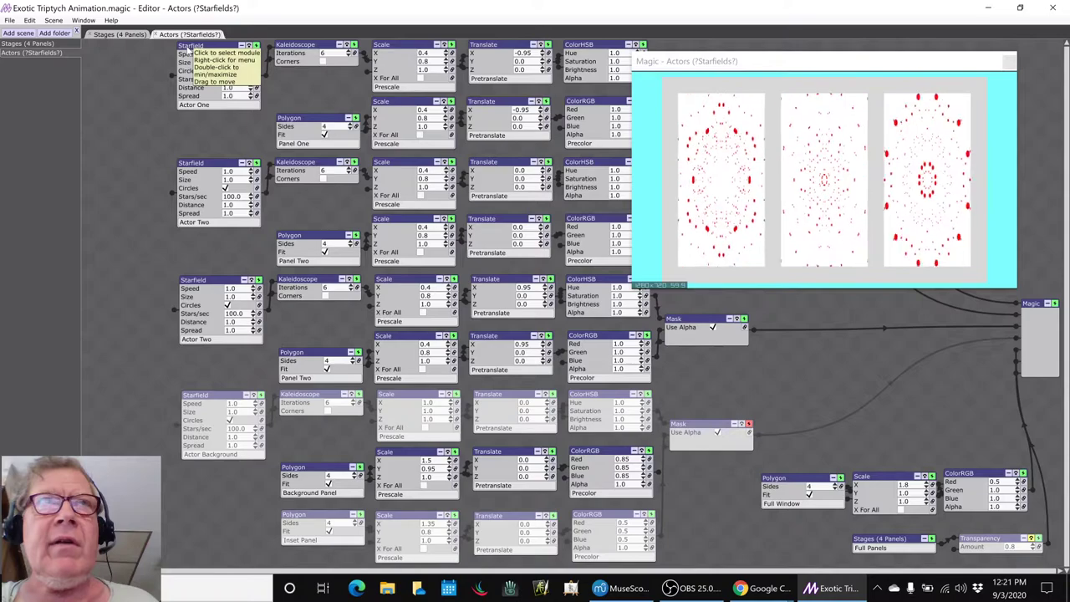
Link the Hue of all three panels' ColorHSB nodes to Source 0 Volume and save the project
left_click_drag(734, 63, 773, 61)
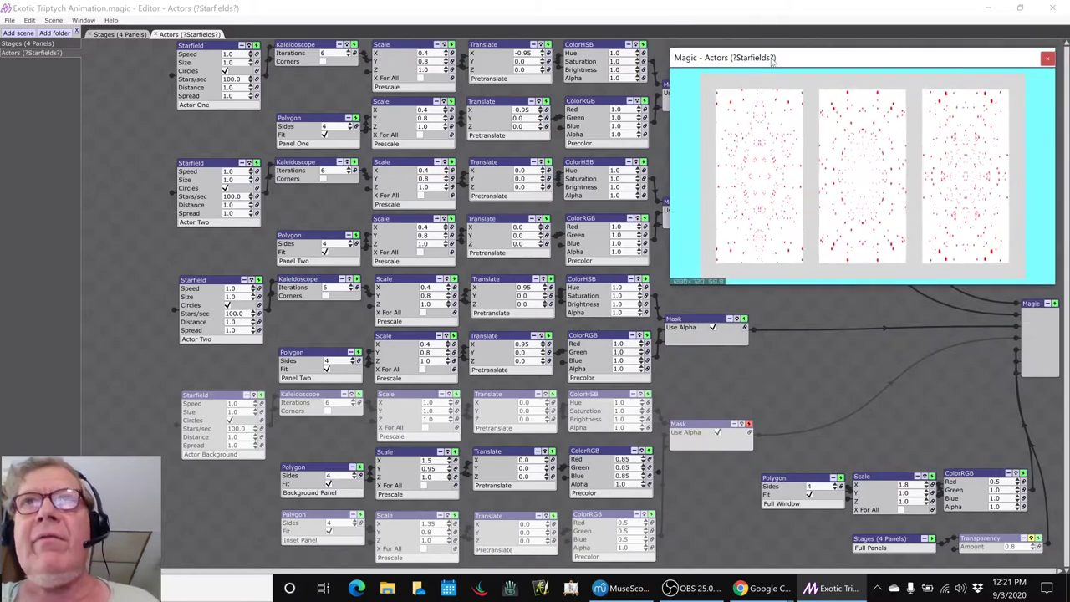
left_click(645, 286)
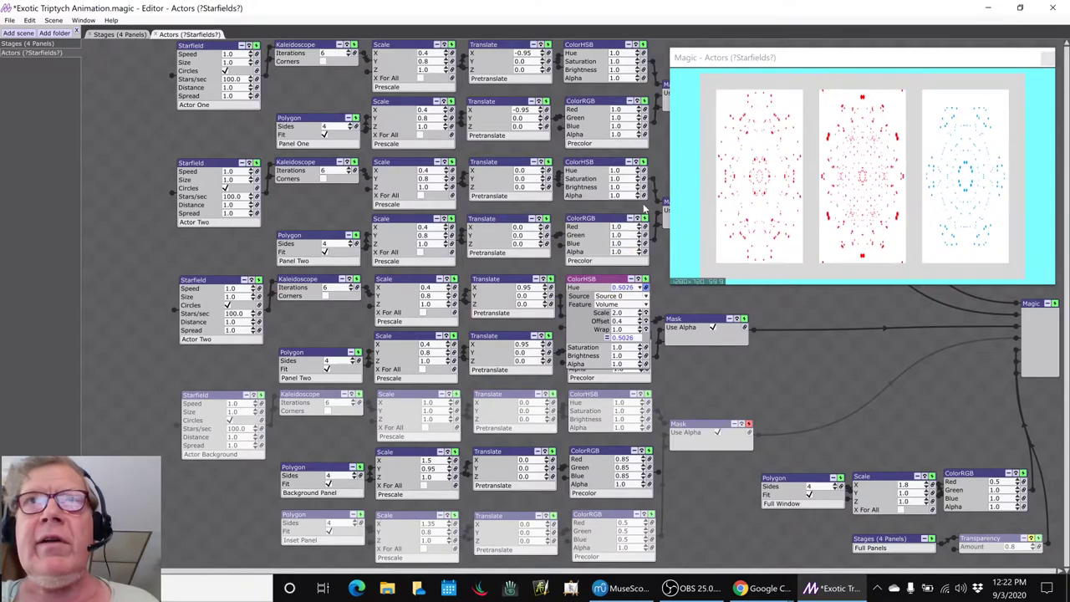
left_click(643, 171)
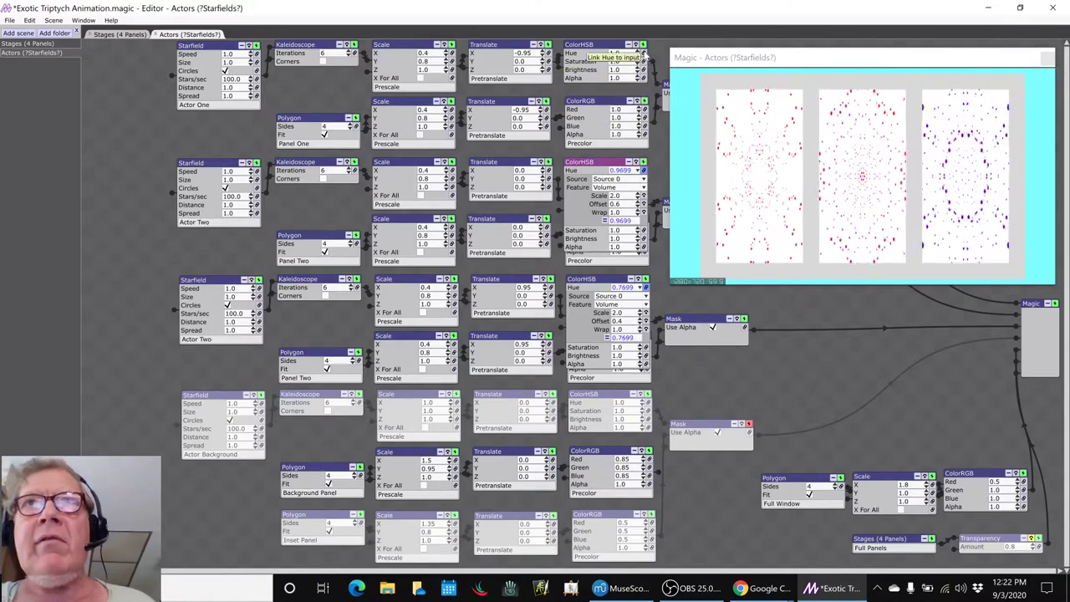
left_click(643, 53)
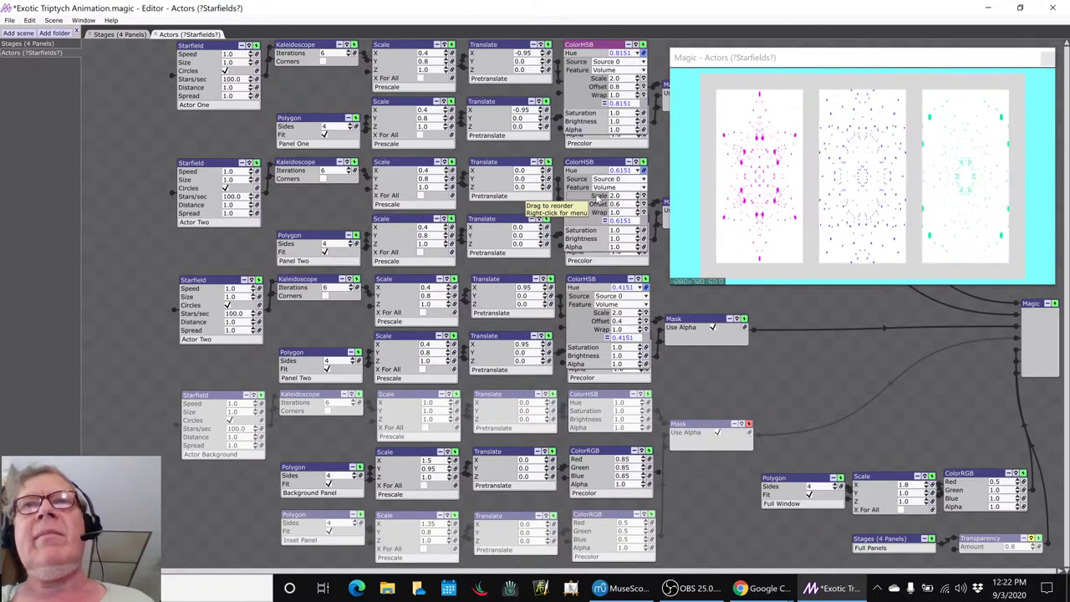
key("ctrl+s")
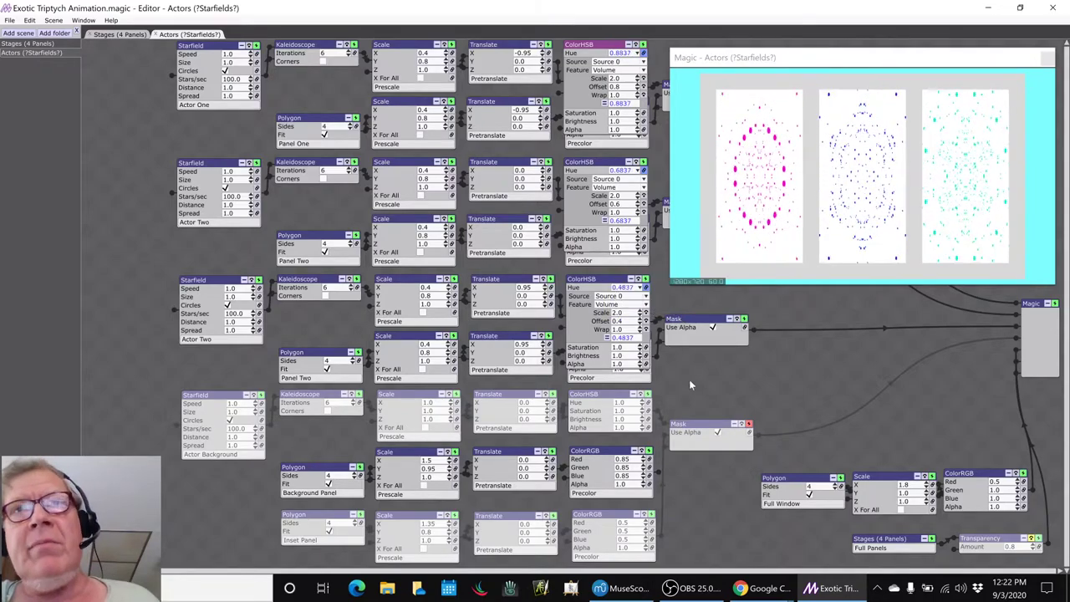
Enable the background starfield layer and switch off all three panel starfield chains
left_click(748, 424)
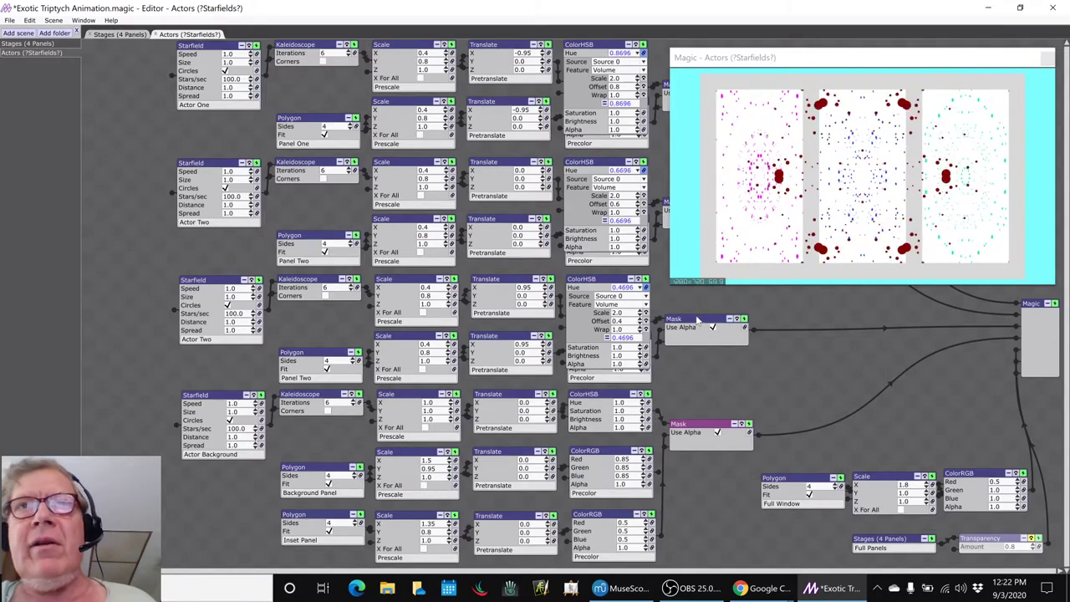
left_click(644, 280)
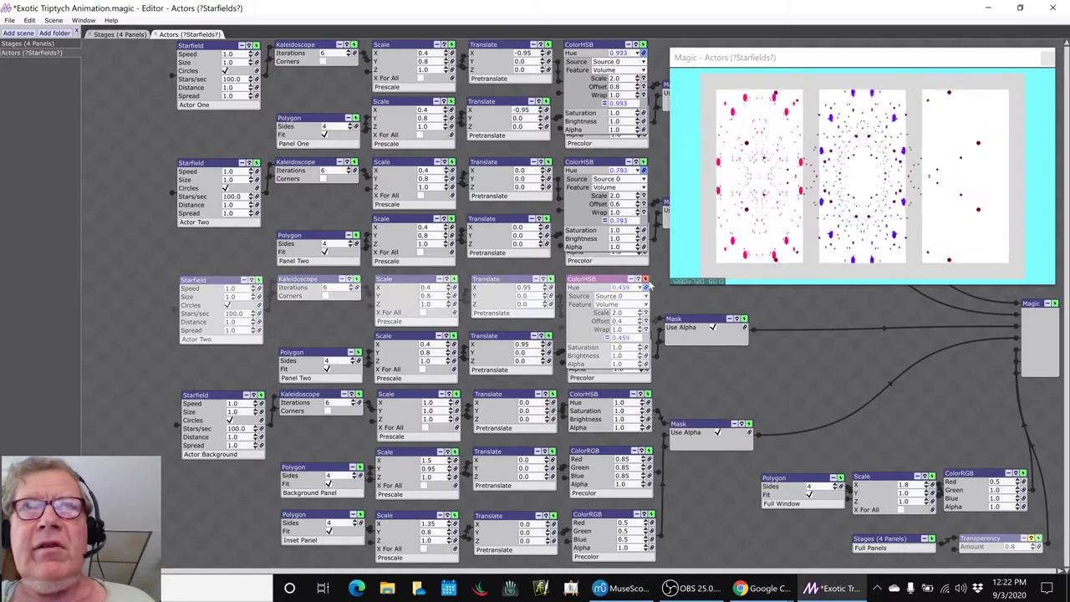
left_click(643, 162)
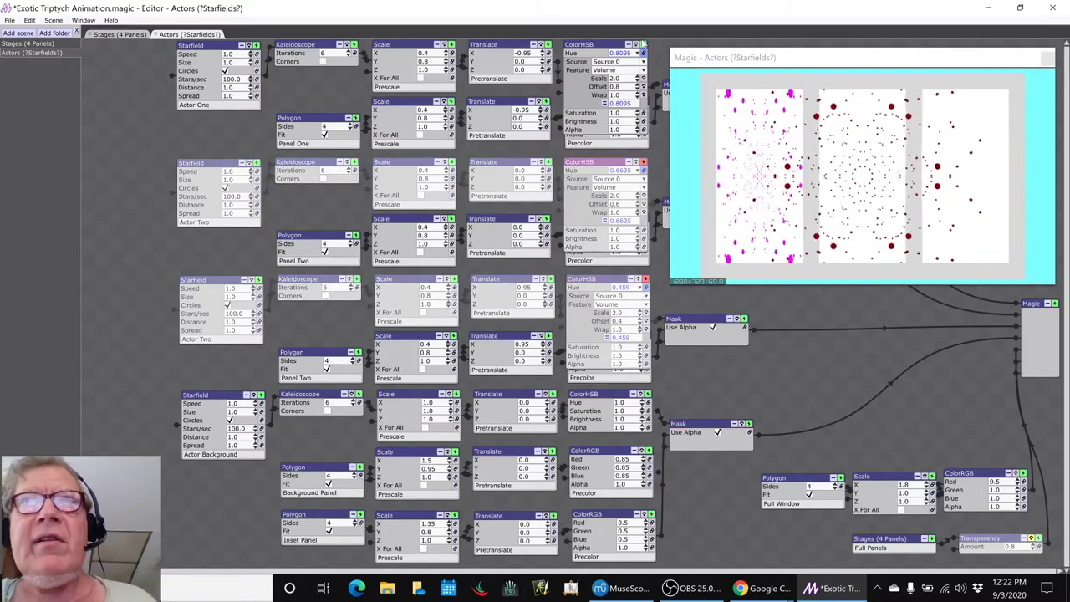
left_click(643, 44)
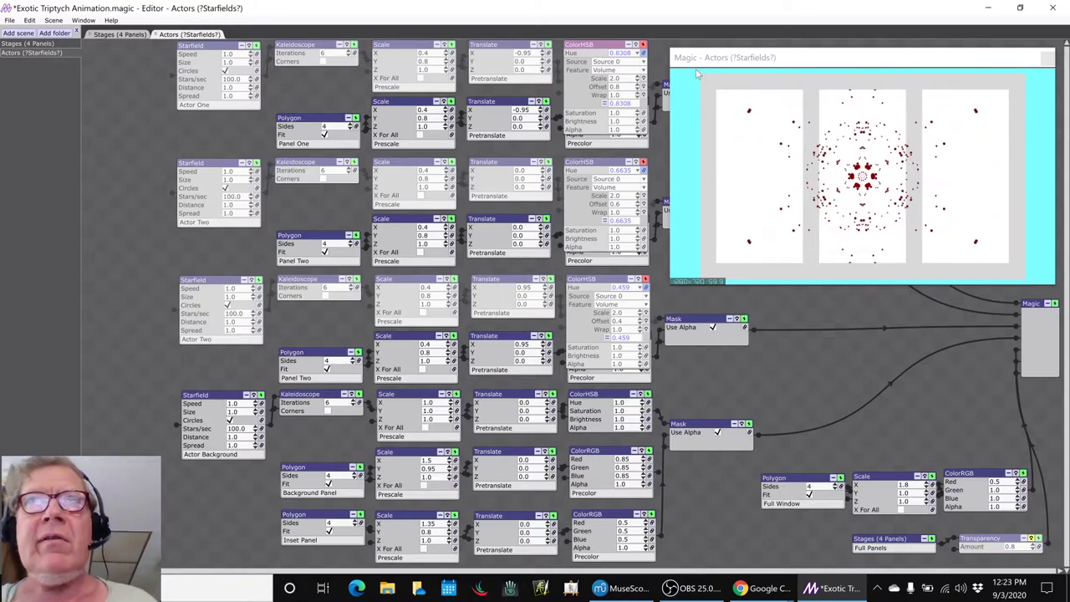
Re-enable the second and third panel starfield chains and switch off the lower Mask layer
left_click(644, 162)
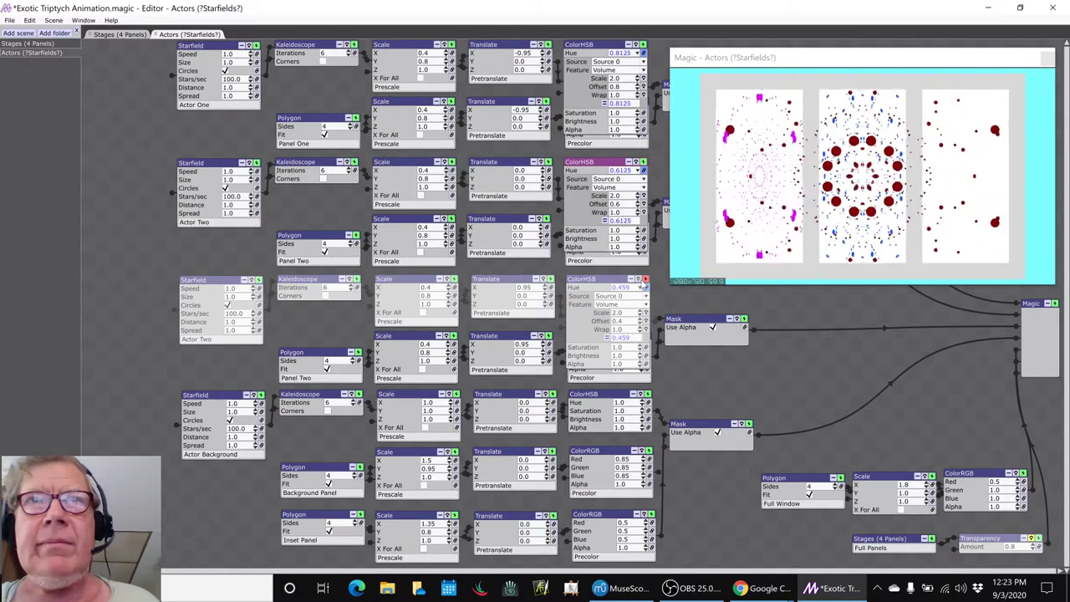
left_click(643, 279)
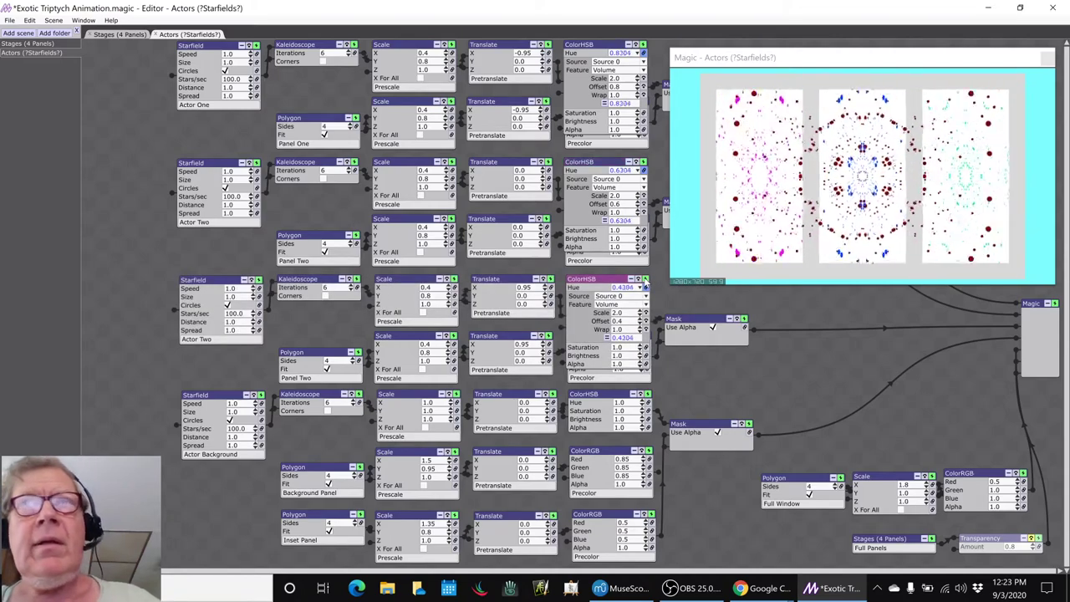
left_click(748, 424)
Save the animation project and switch to the Composing in Full Media progress notes
key("ctrl+s")
key("alt+Tab")
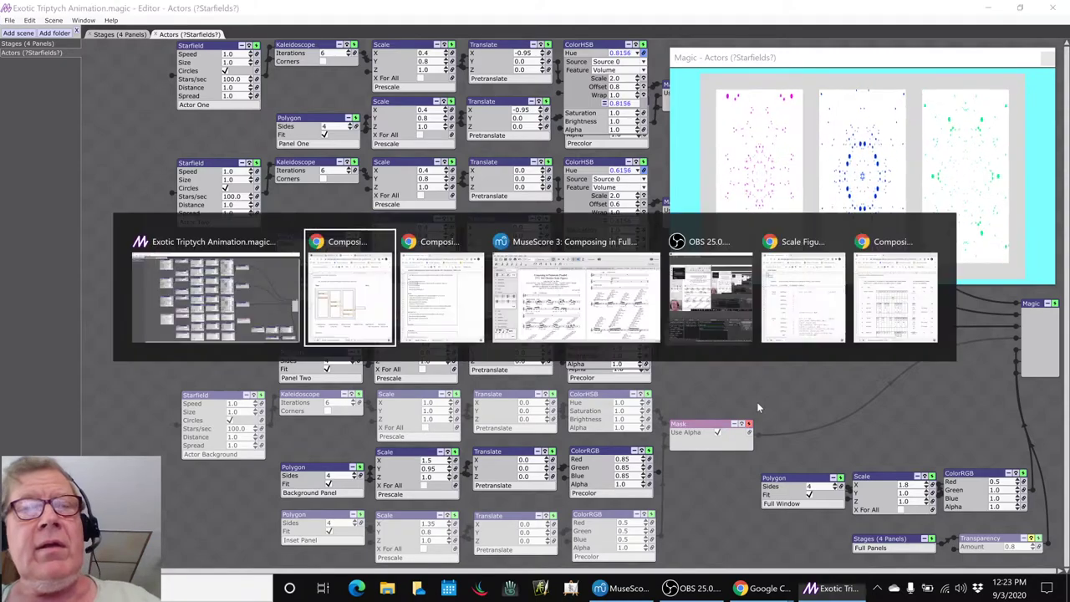
key("alt+Tab")
key("alt+Tab")
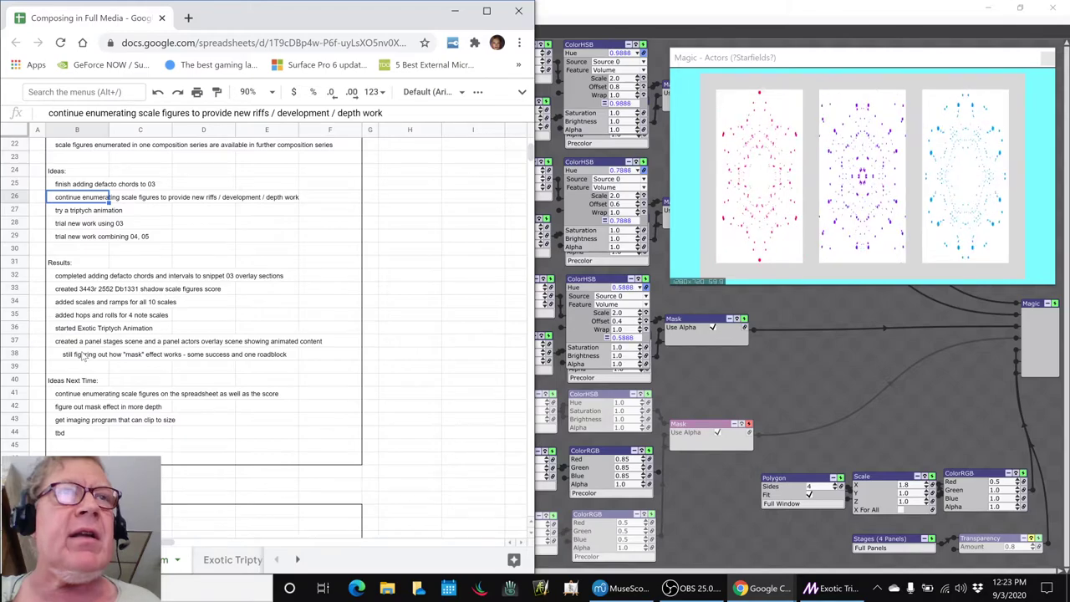
Review the mask-effect and shadow scale figures Results notes, minimizing the Magic window
left_click(84, 357)
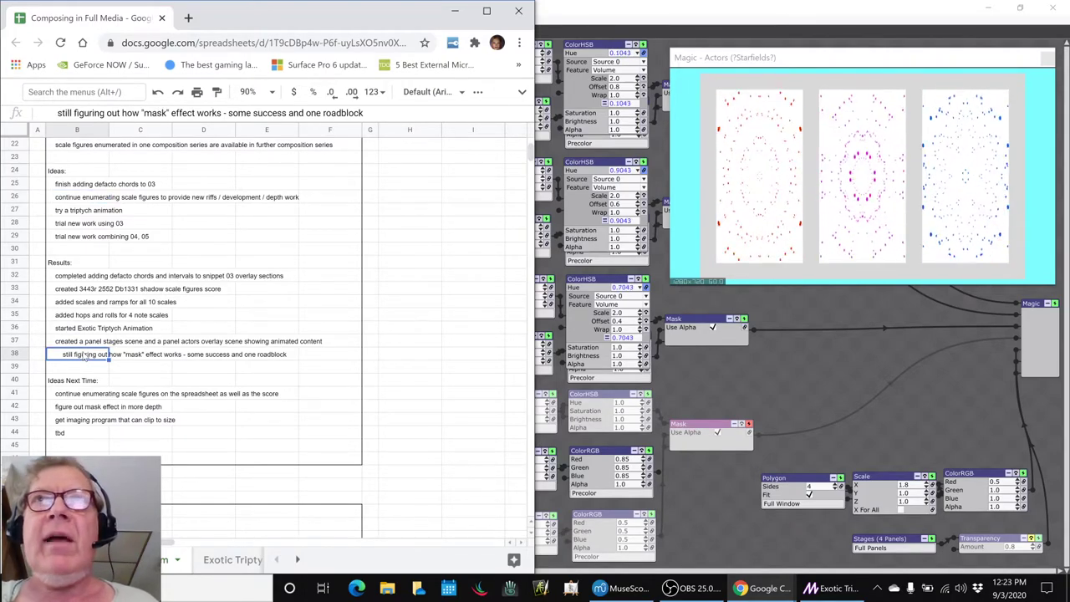
left_click(989, 10)
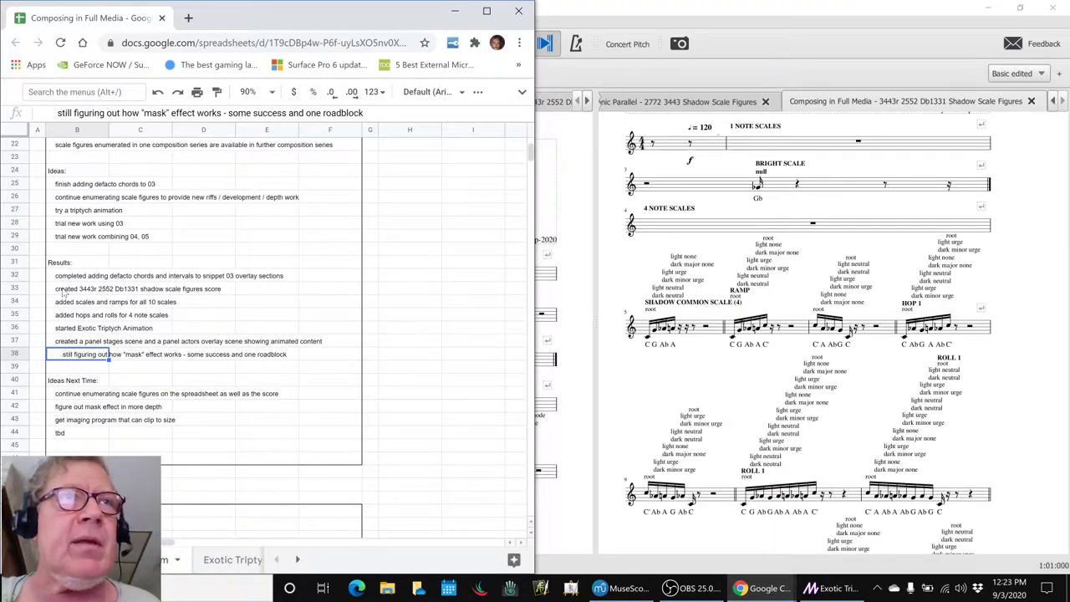
left_click(63, 291)
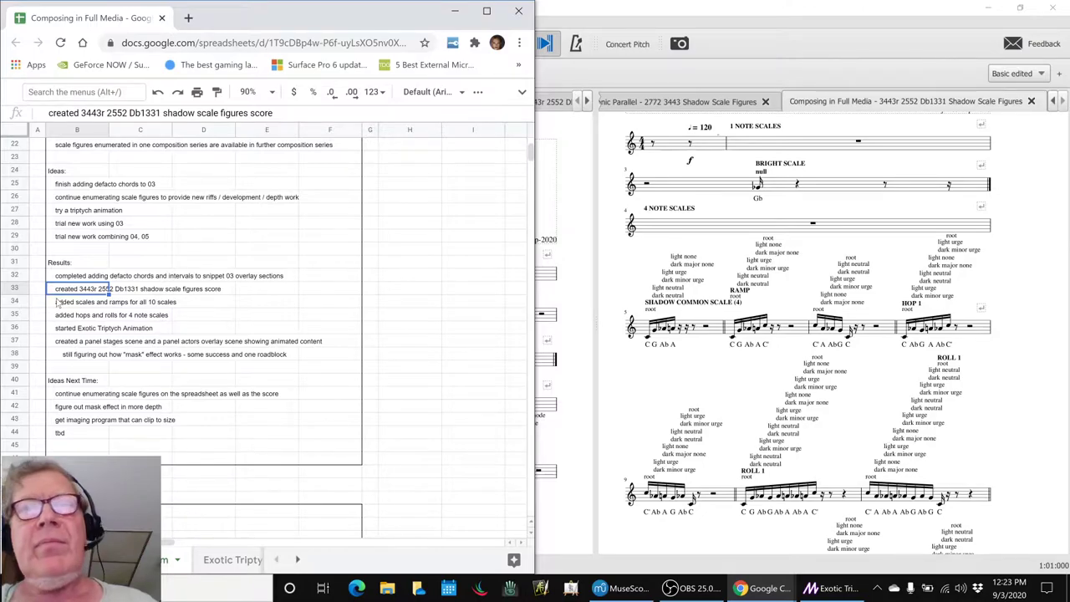
key("alt+Tab")
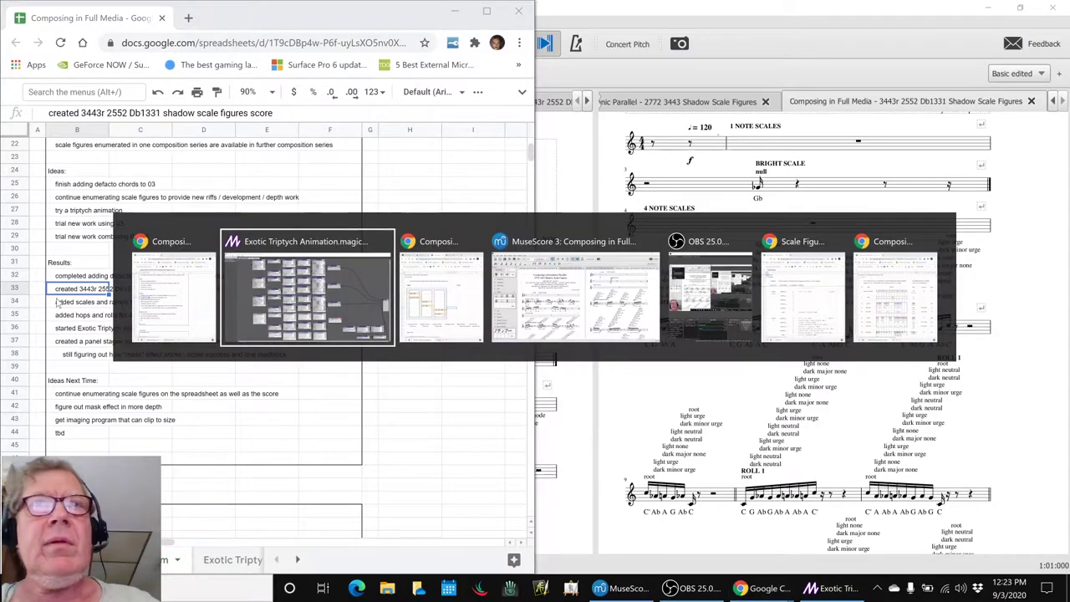
Switch to the Scale Figures sheet and scroll through its 4 NOTE and 3 NOTE listings
key("alt+Tab")
key("alt+Tab")
key("alt+Tab")
key("alt+Tab")
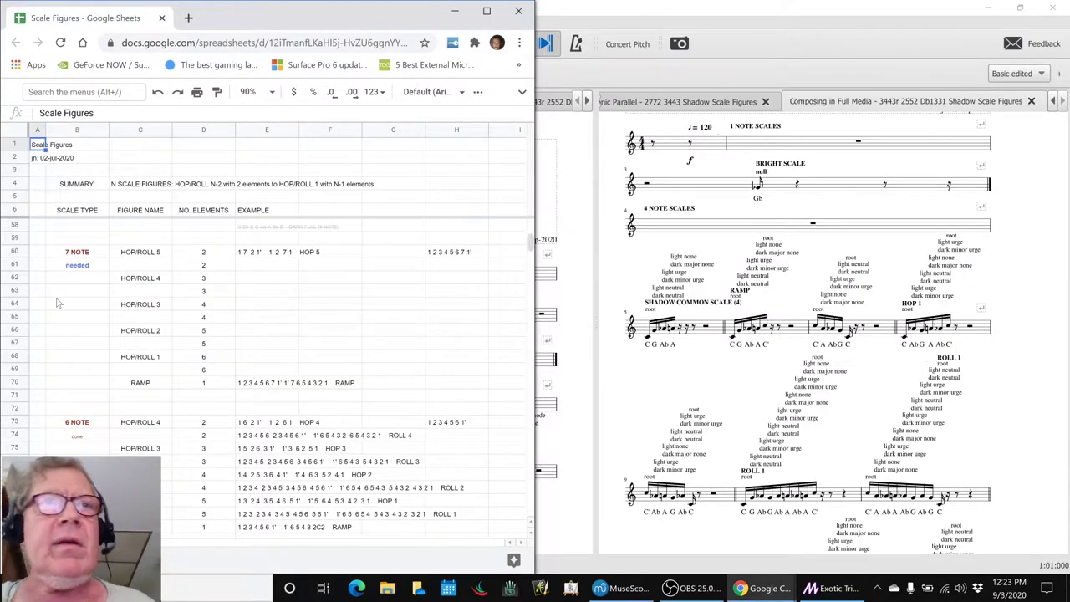
scroll(150, 363, "down", 6)
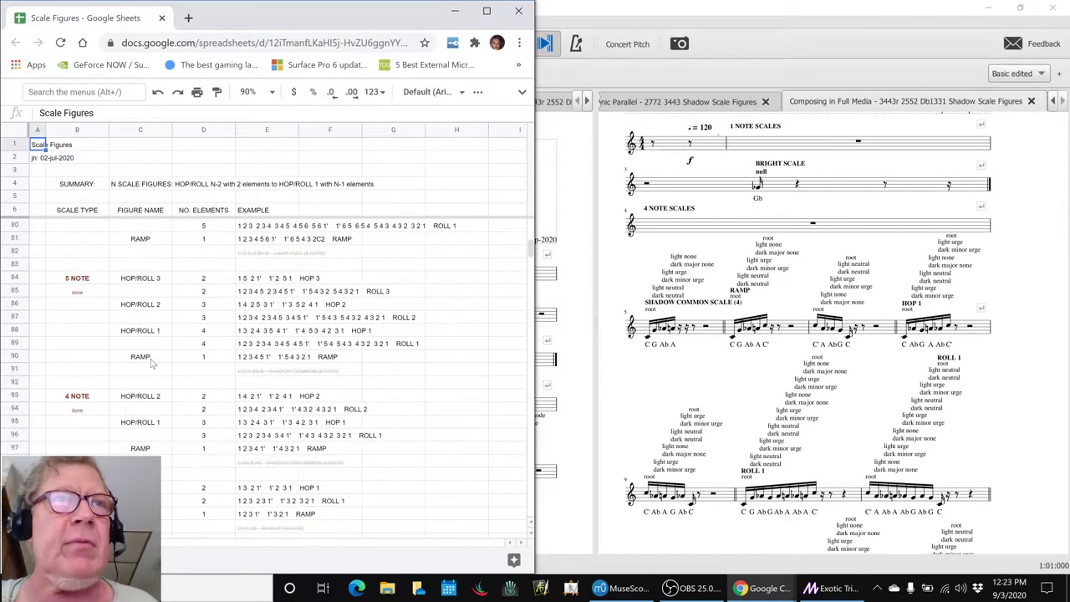
scroll(150, 362, "up", 2)
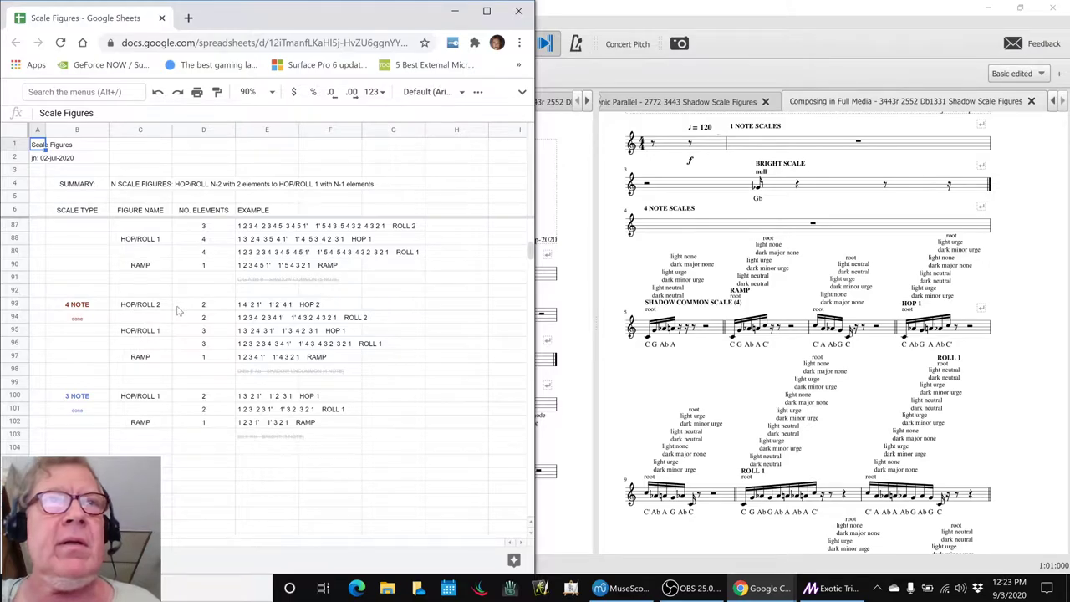
Play the Full Media Db1331 shadow scale score starting from measure 5
left_click(639, 372)
scroll(638, 372, "up", 1)
scroll(640, 370, "up", 3)
scroll(640, 371, "down", 4)
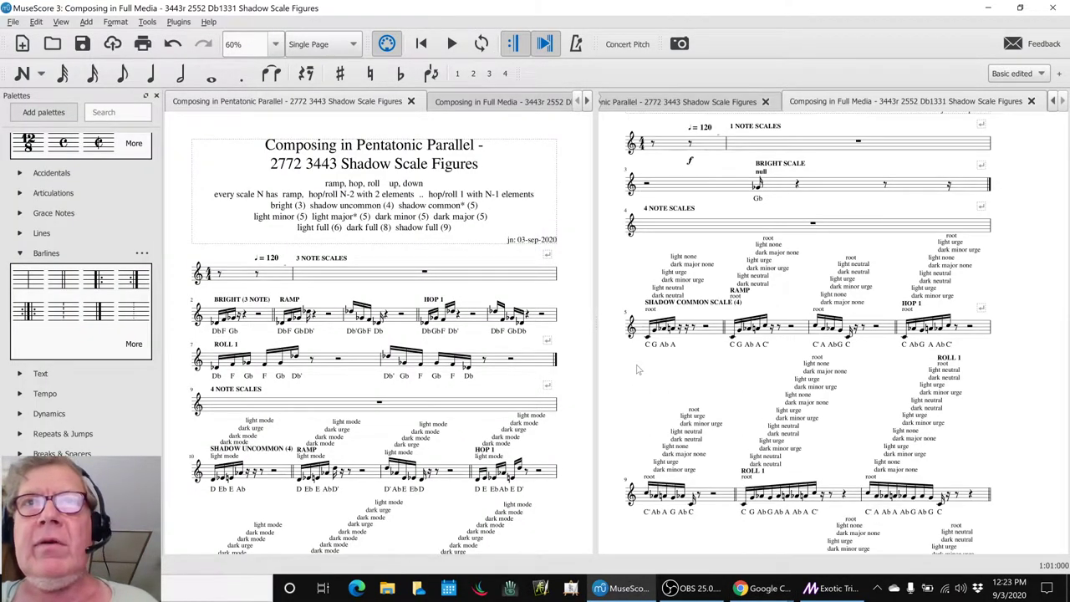
left_click(649, 341)
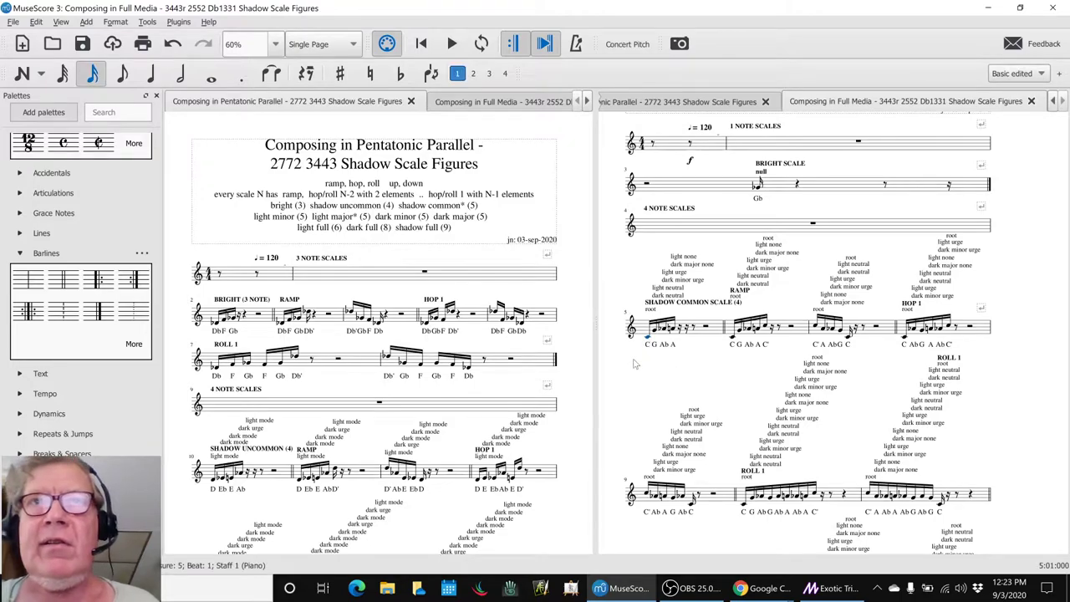
key("space")
key("space")
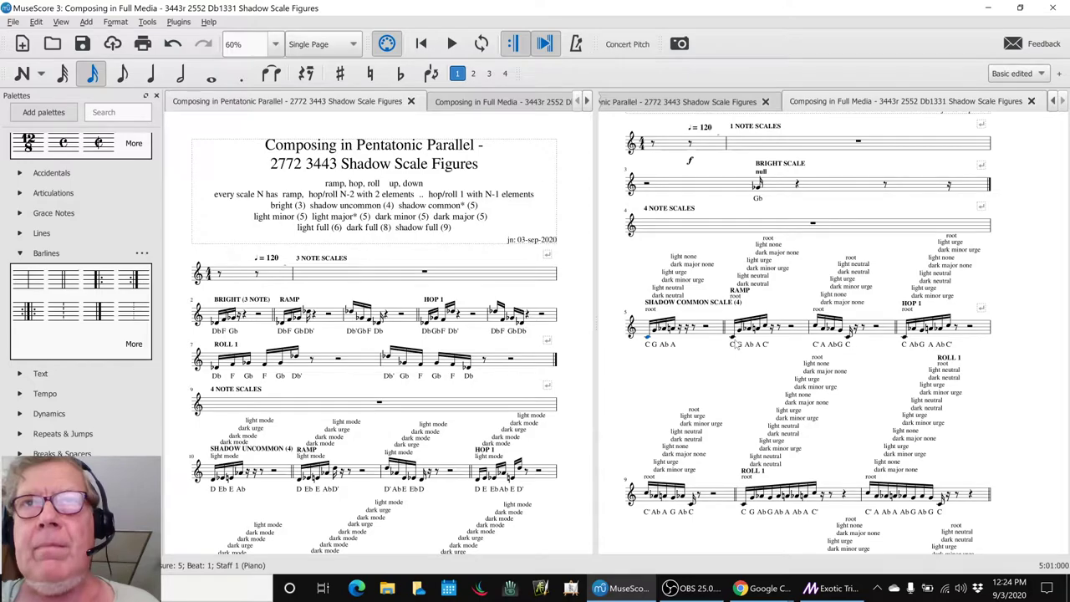
Play the score again from measure 6, then return to the Scale Figures spreadsheet
left_click(734, 341)
key("space")
key("space")
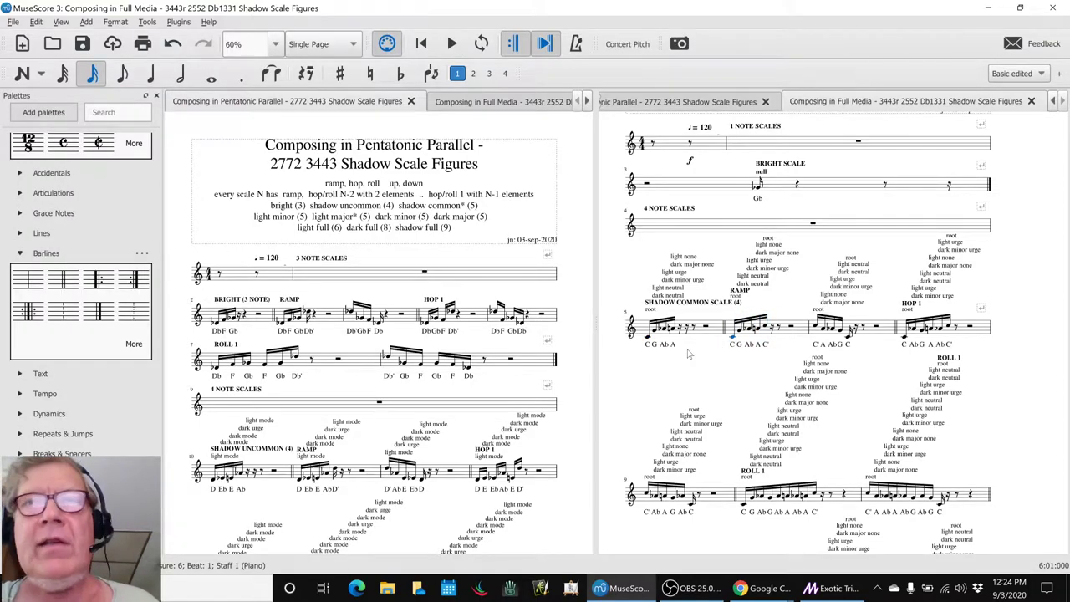
key("space")
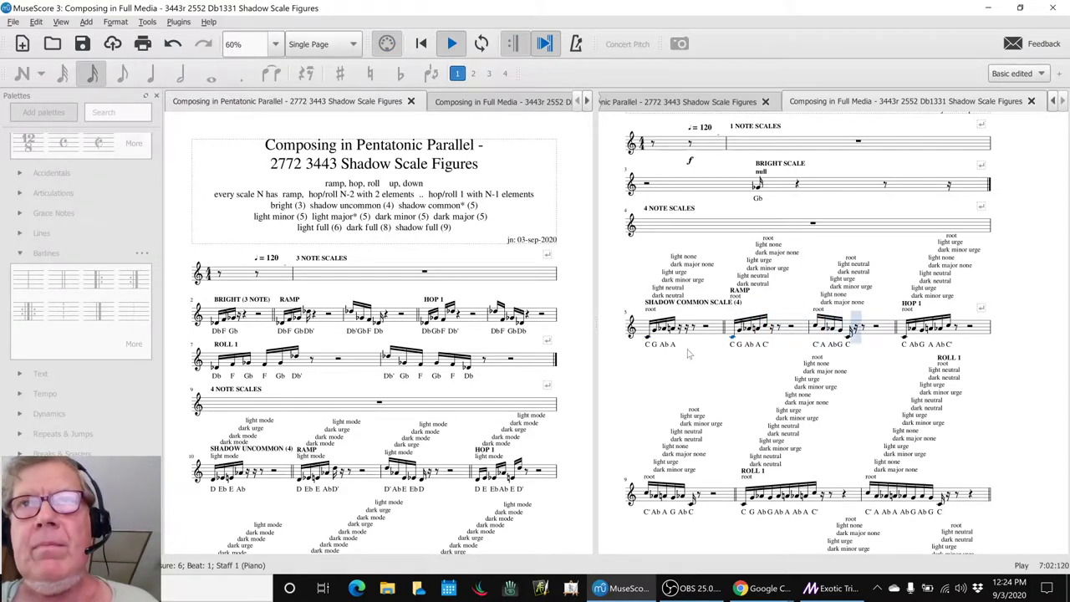
key("space")
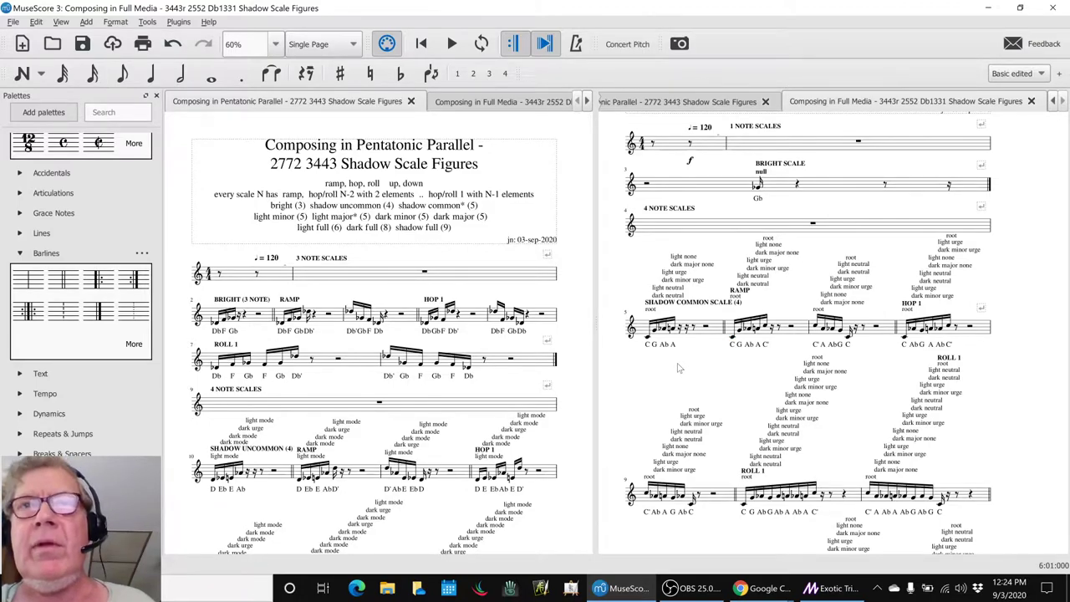
scroll(679, 367, "down", 6)
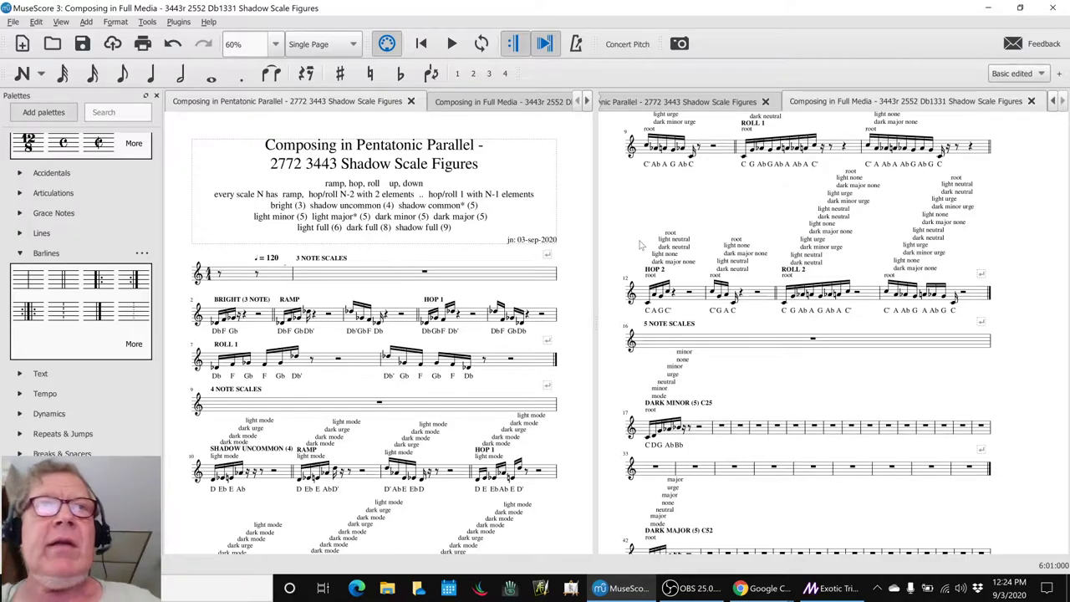
key("alt+Tab")
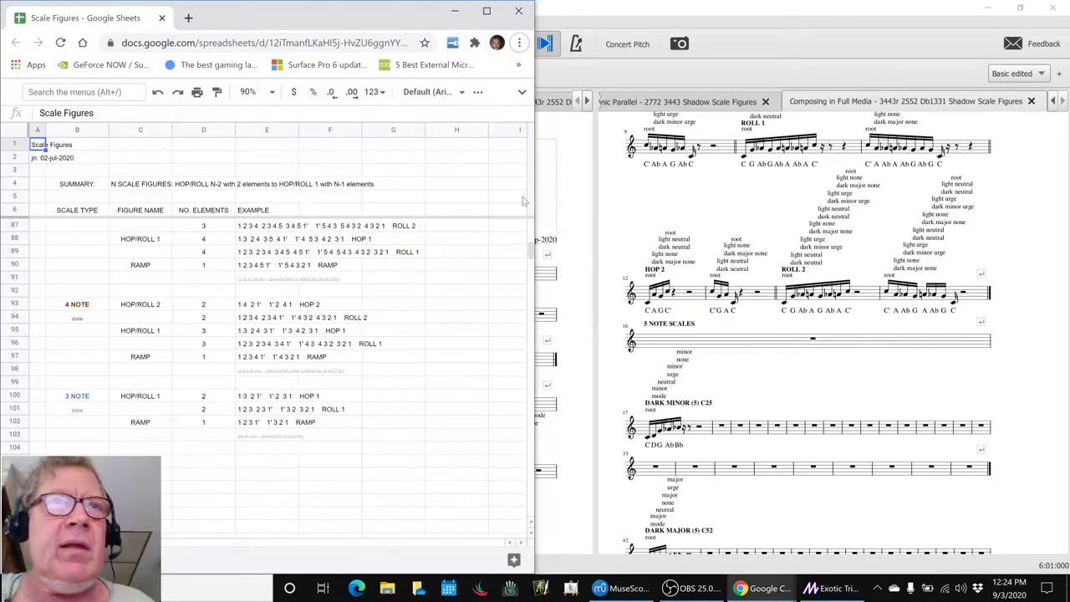
Scroll up to the 11 NOTE figures, then switch back to the Composing in Full Media notes
scroll(332, 305, "up", 10)
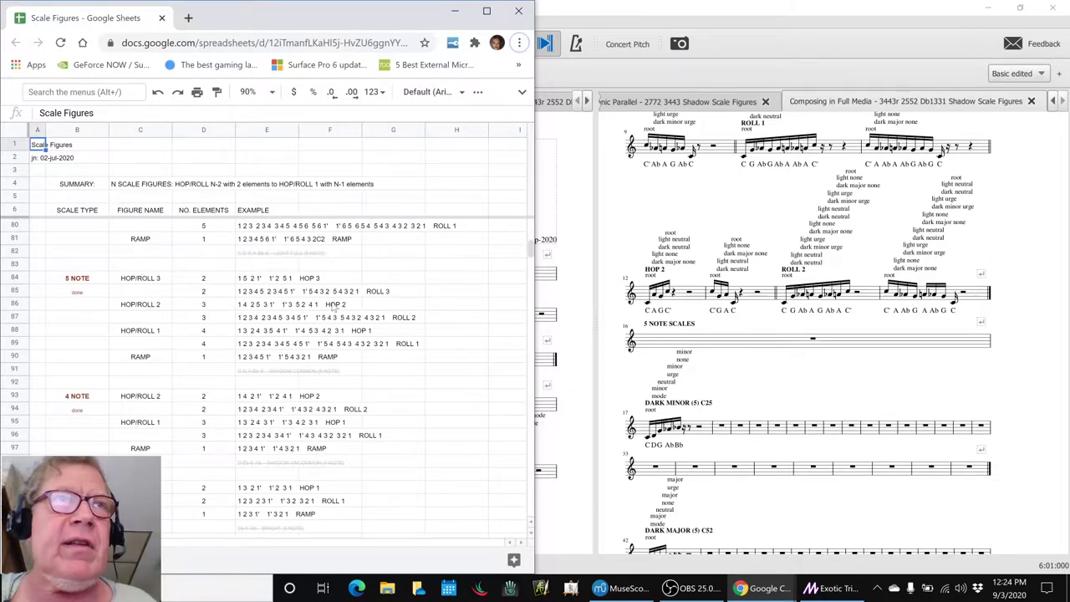
scroll(332, 306, "up", 15)
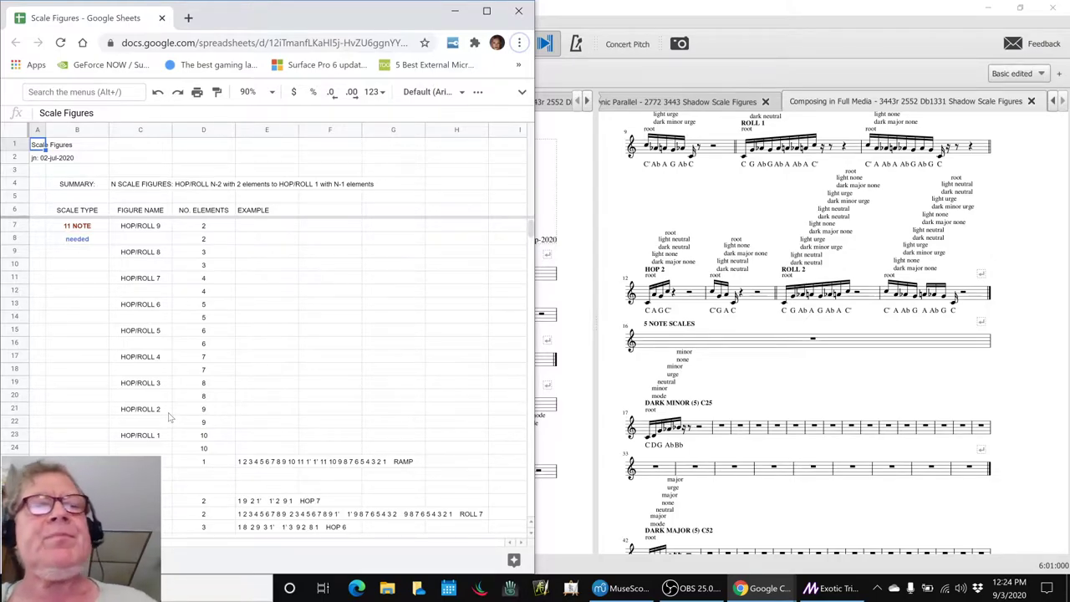
key("alt+Tab")
key("alt+Tab")
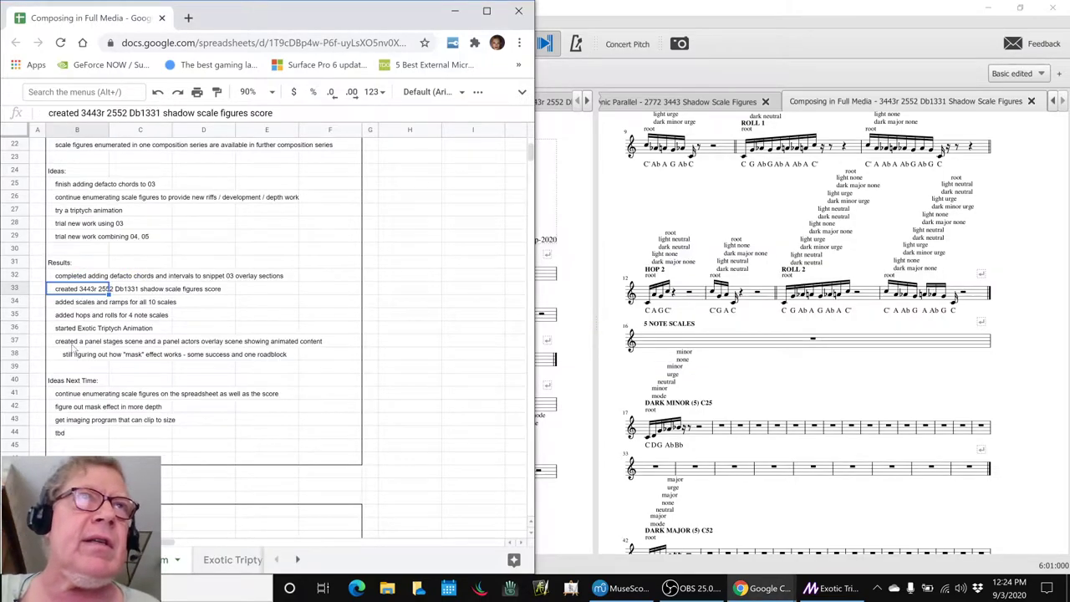
Read the progress notes on reusing scale figures, generating figures in row 21, and melody as horizontal harmony
scroll(125, 259, "up", 2)
left_click(77, 238)
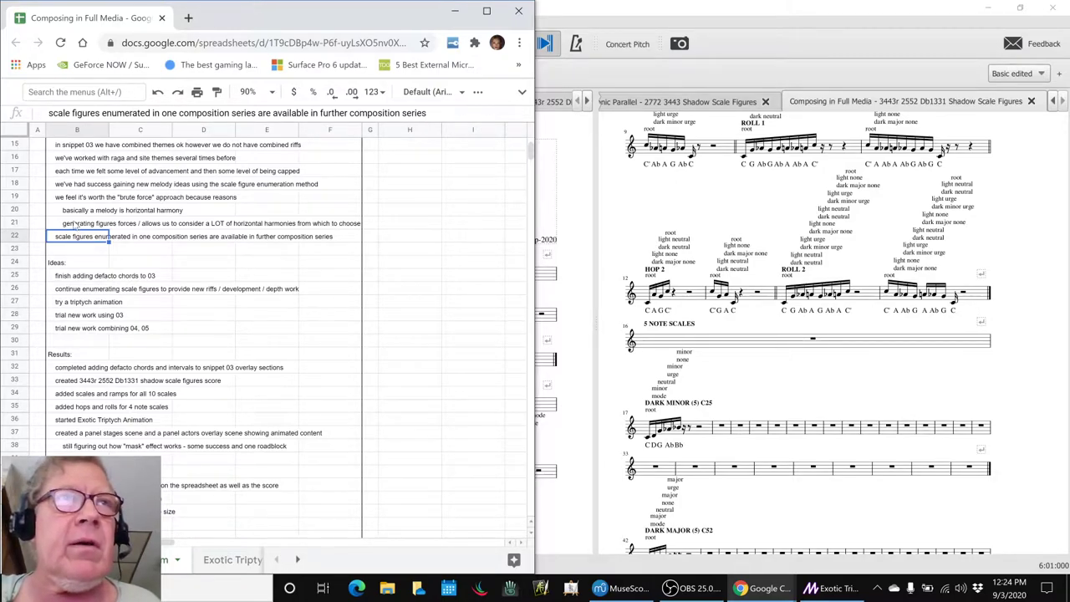
left_click(76, 224)
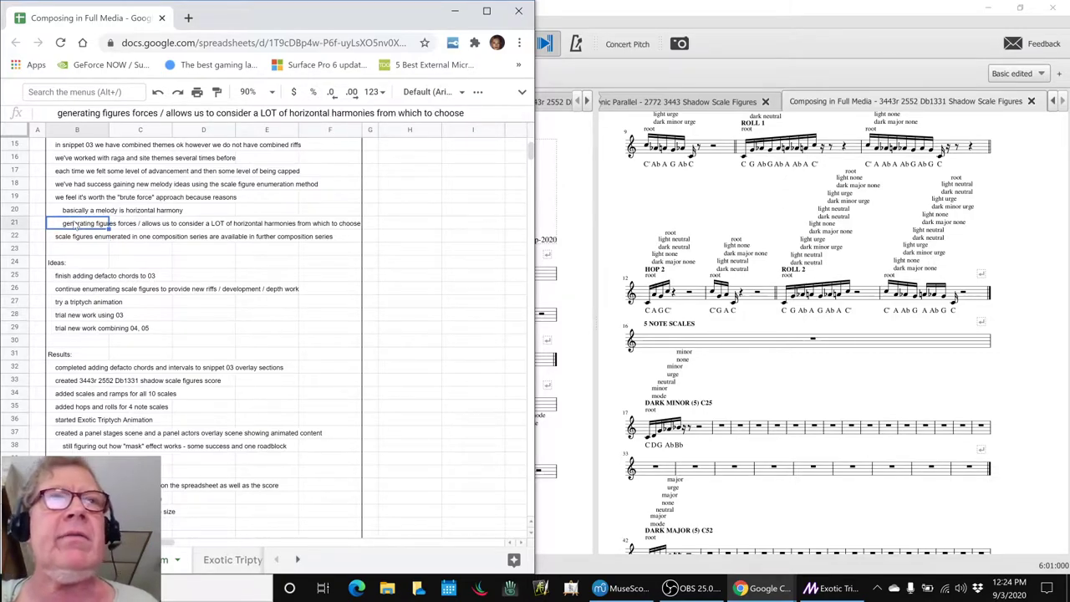
left_click(73, 212)
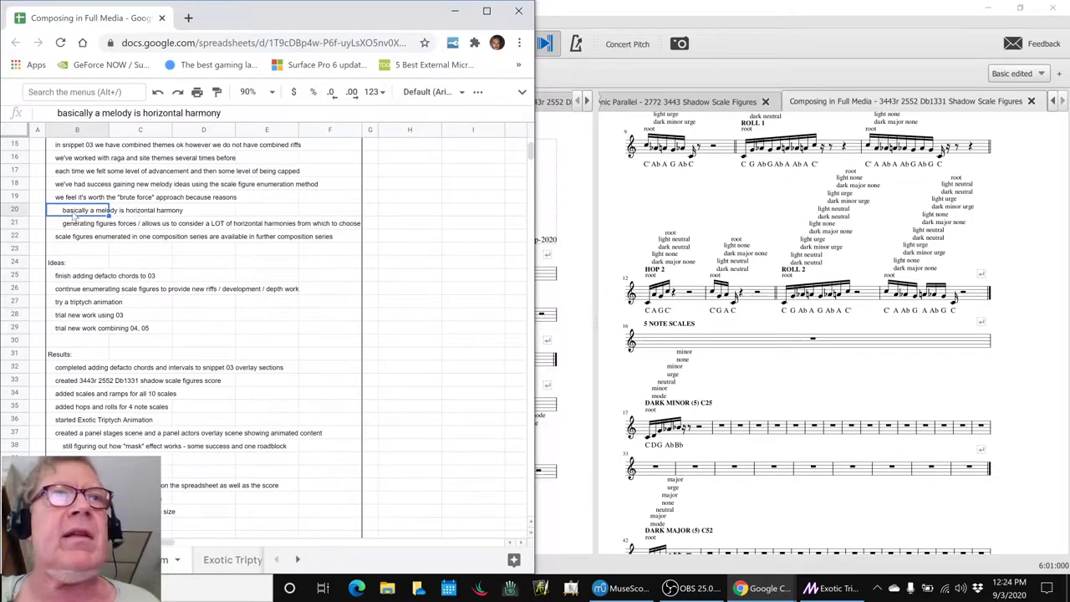
Review the notes on gaining new melody ideas and the brute-force approach, then bring MuseScore forward
left_click(309, 224)
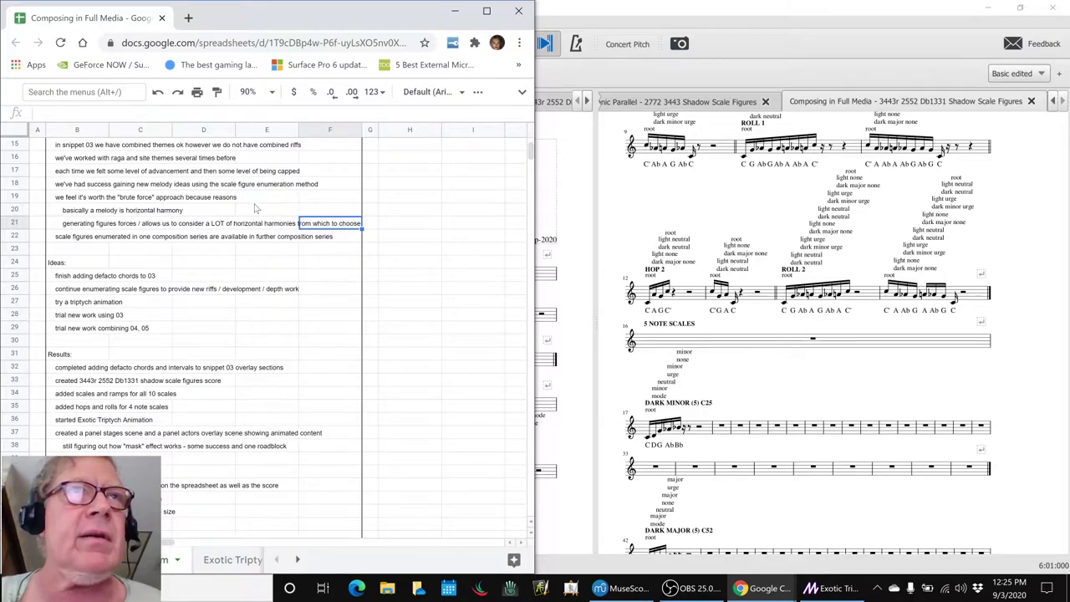
left_click(107, 185)
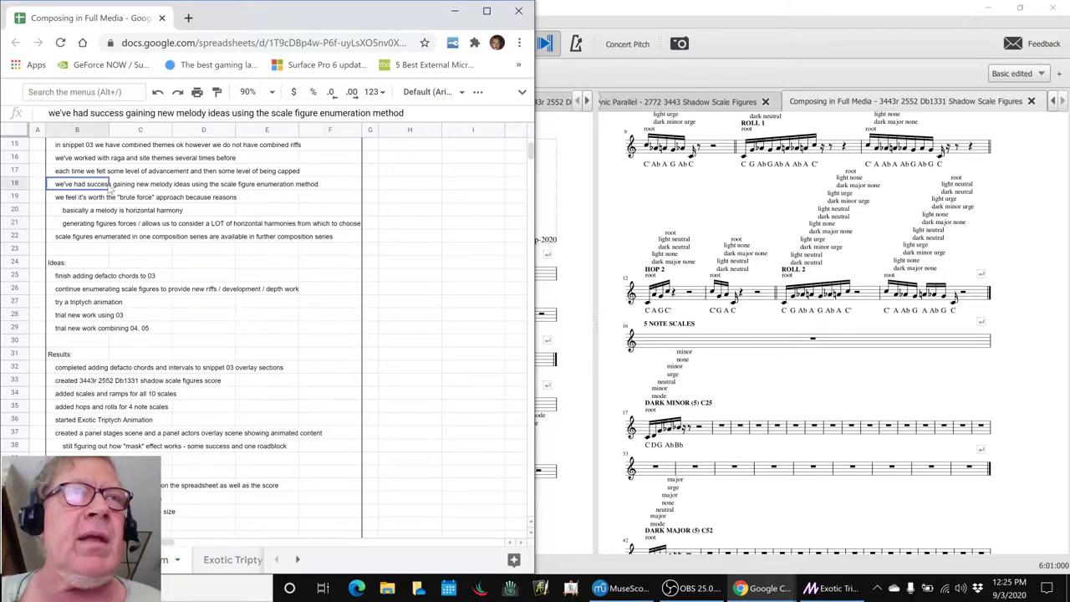
left_click(102, 198)
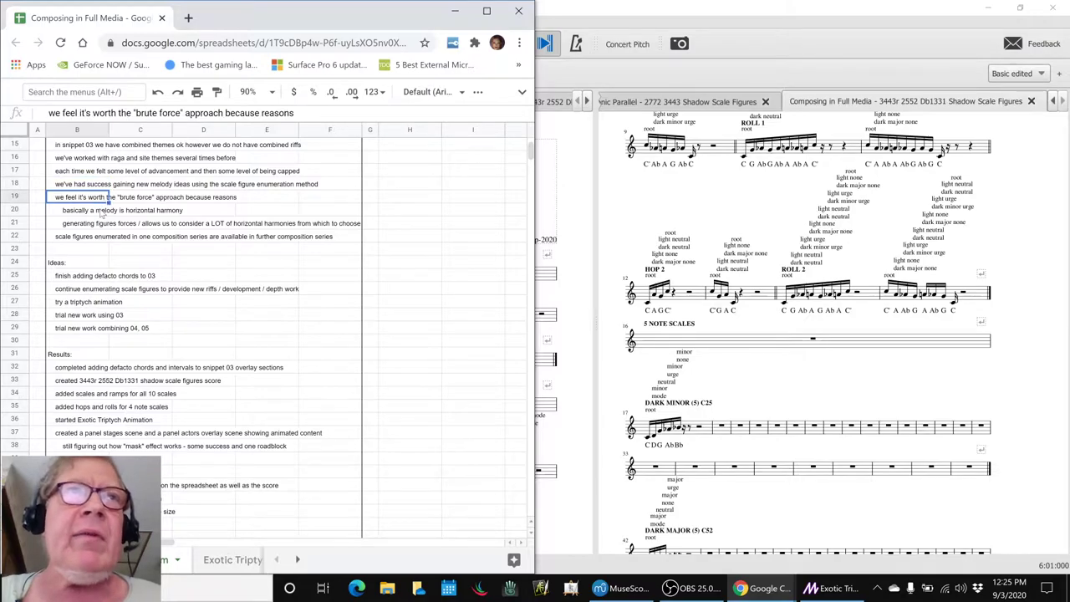
left_click(102, 210)
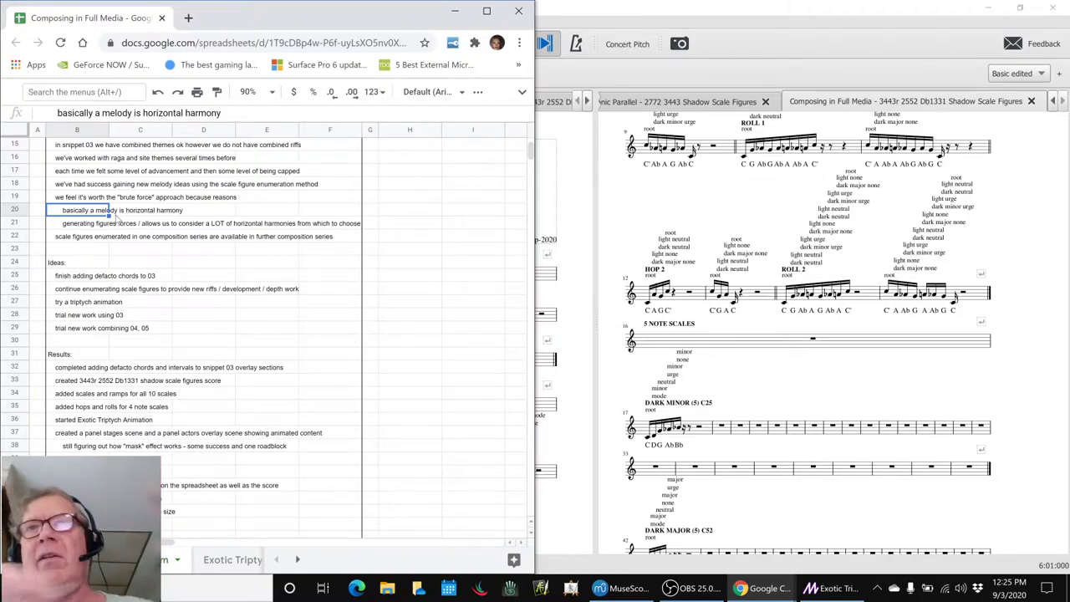
left_click(781, 375)
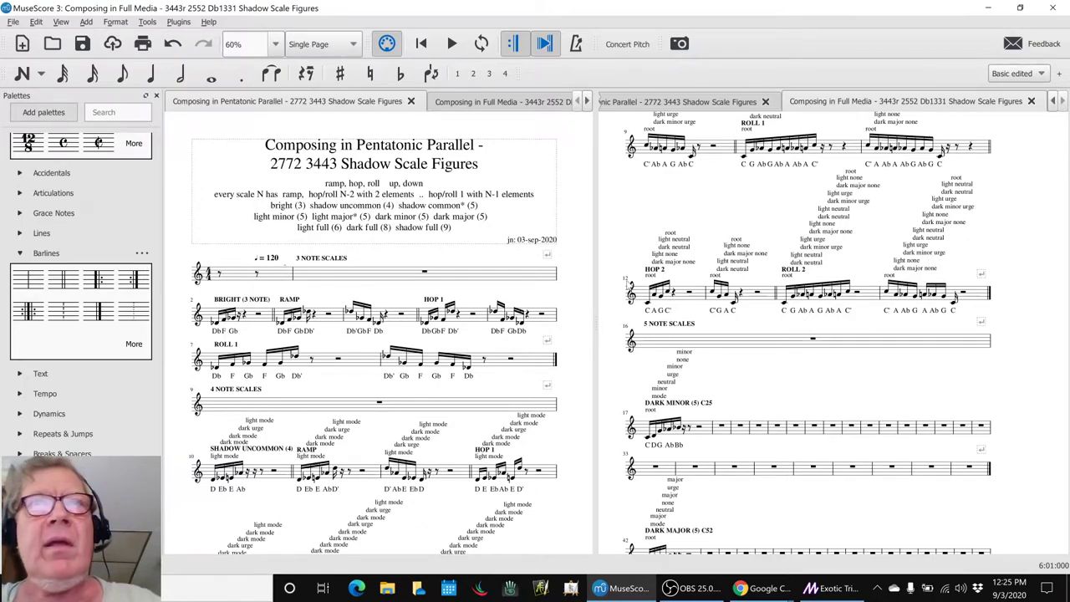
Scroll the Db1331 shadow scale figures score to the top, leaving measure 2 deselected
key("alt+Tab")
key("alt+Tab")
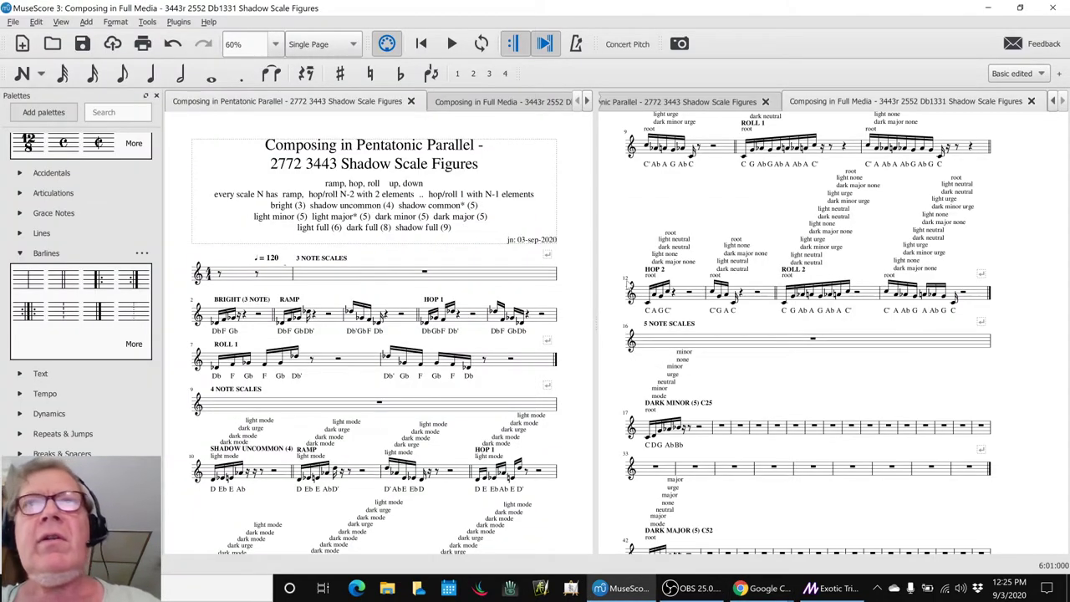
scroll(800, 408, "up", 5)
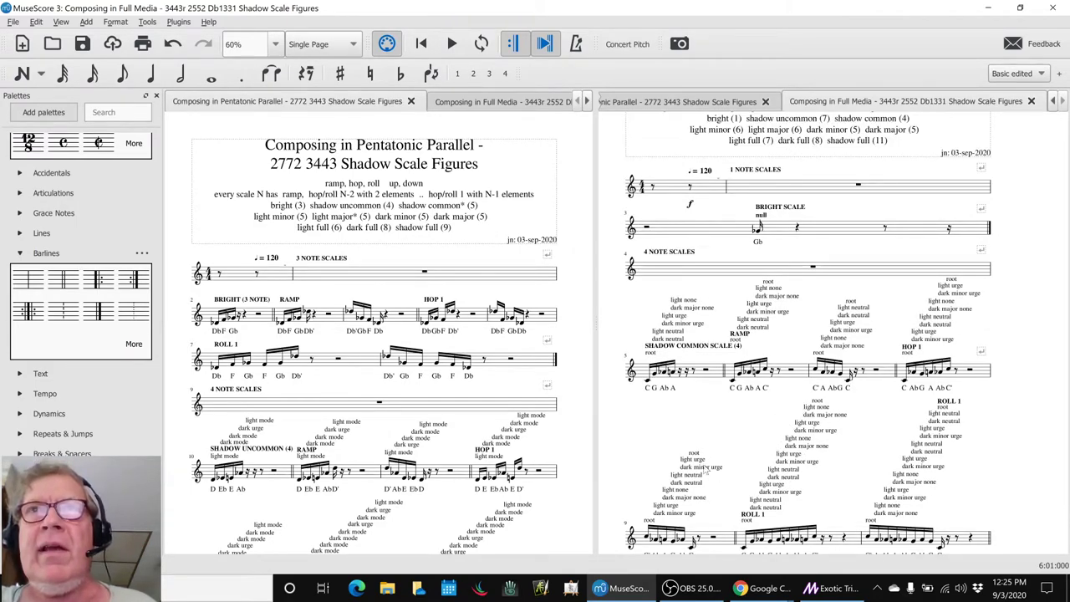
left_click(755, 194)
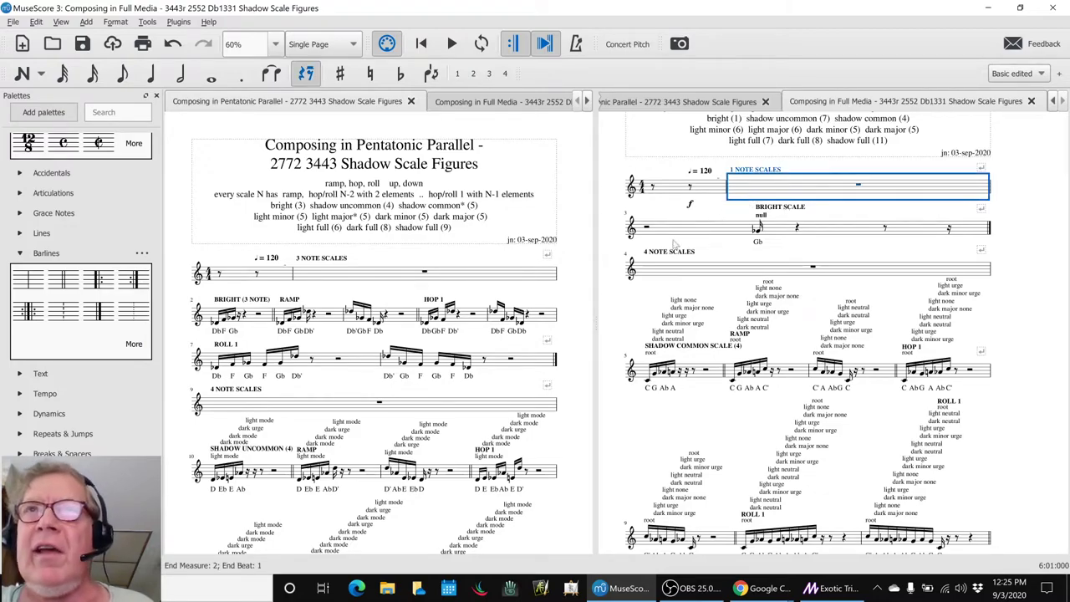
left_click(616, 303)
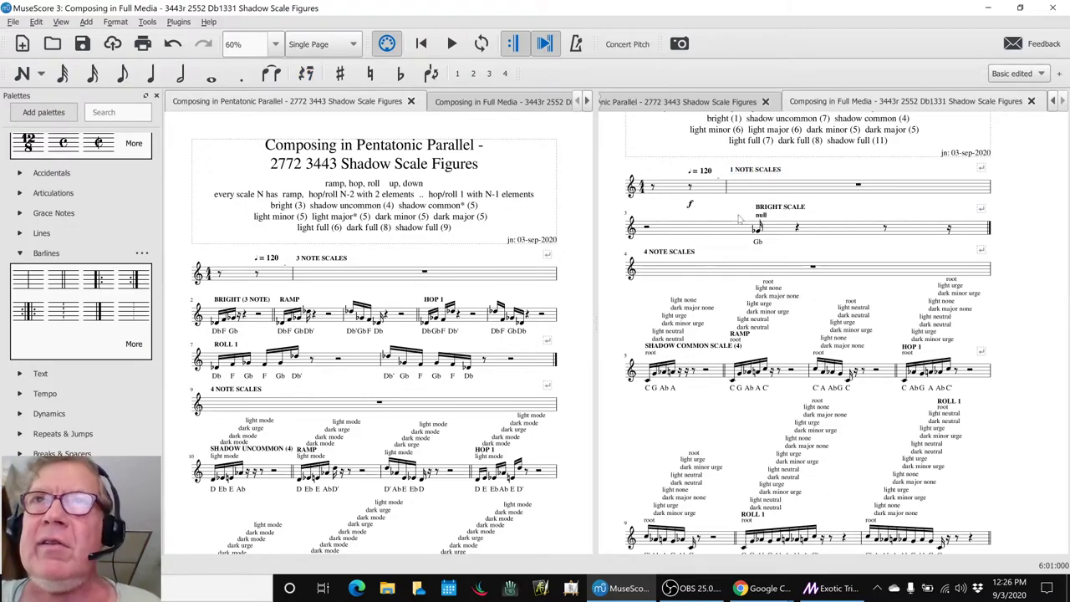
left_click(756, 193)
left_click(626, 309)
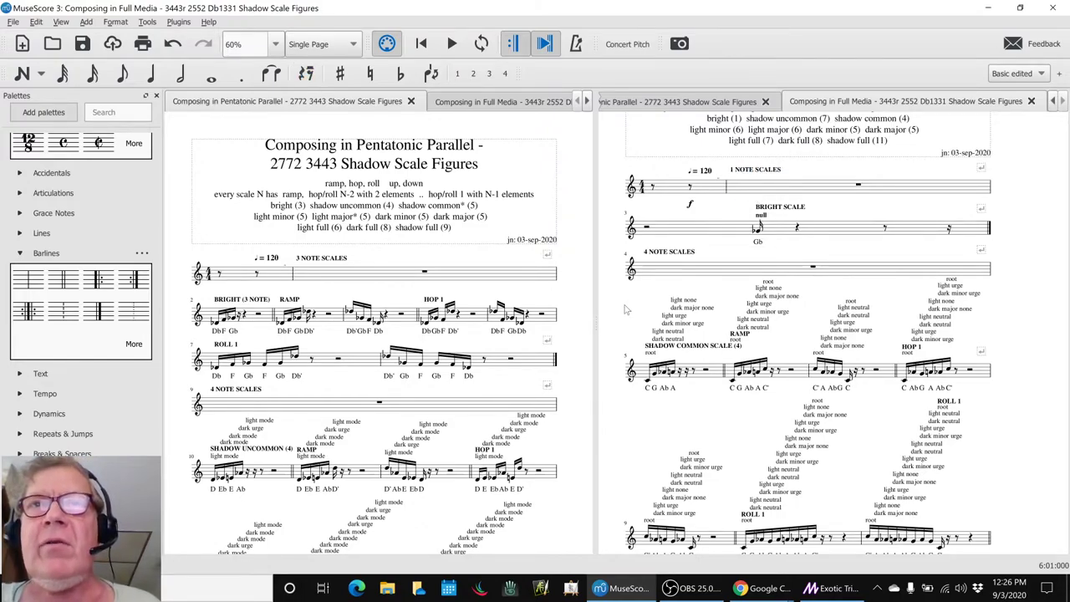
left_click(768, 196)
left_click(629, 302)
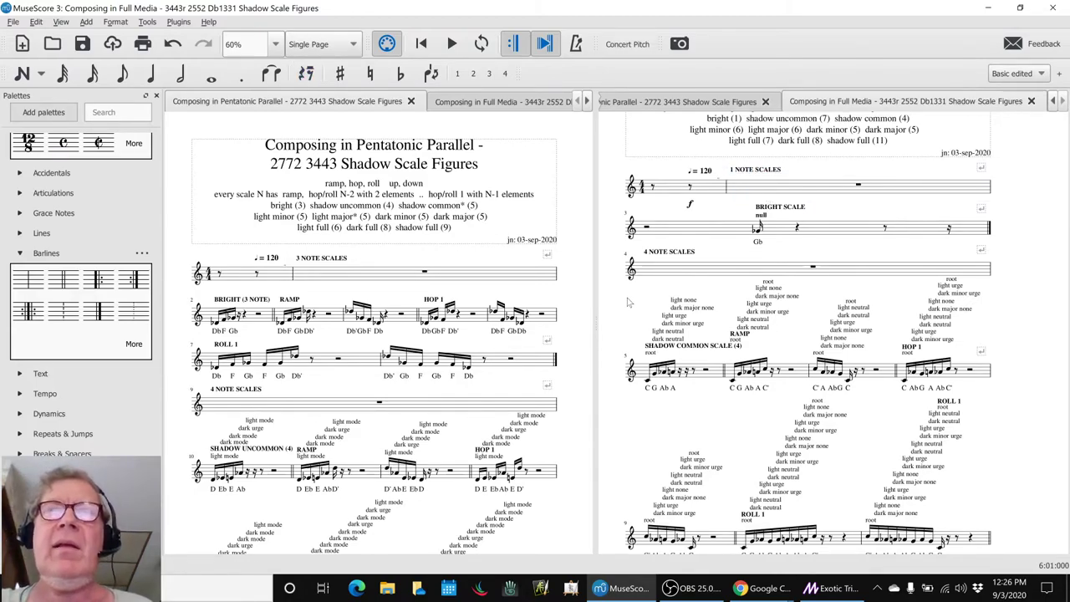
Play the shadow scale figures score from the beginning, stop it, and return to the spreadsheet
key("space")
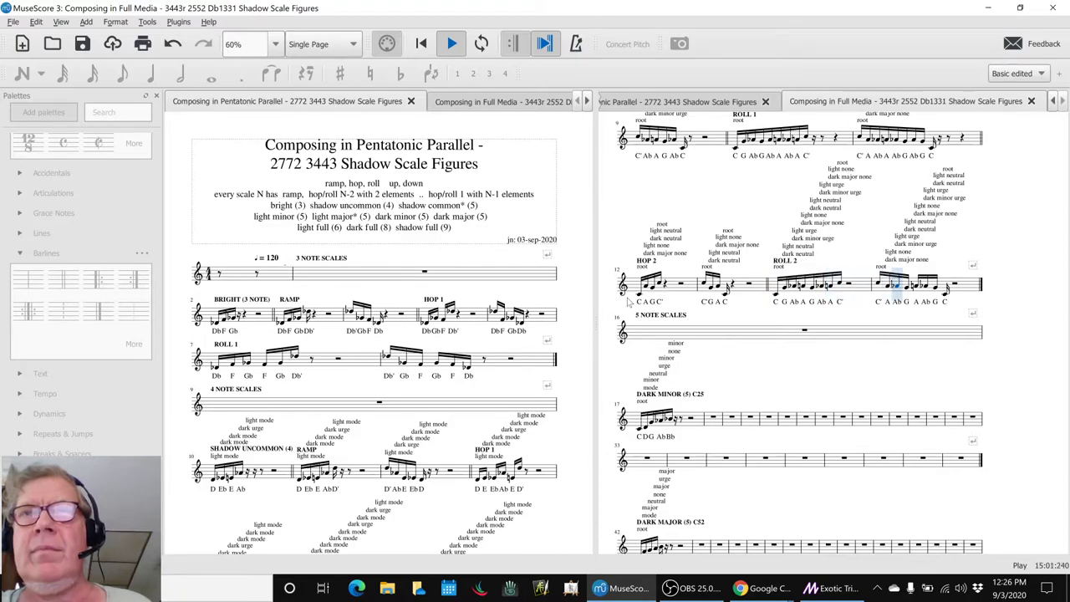
key("space")
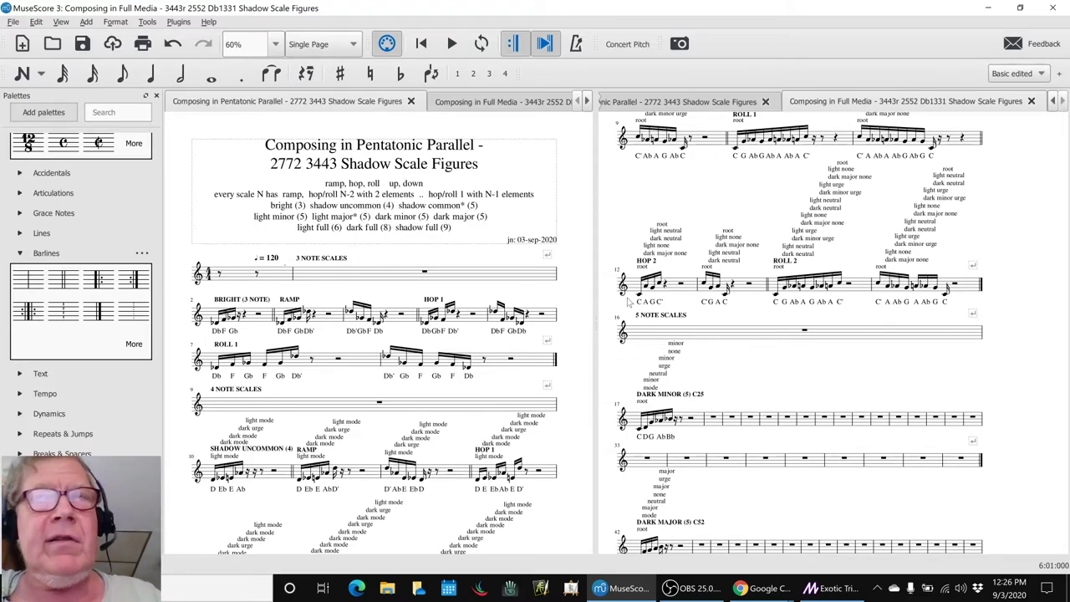
key("alt+Tab")
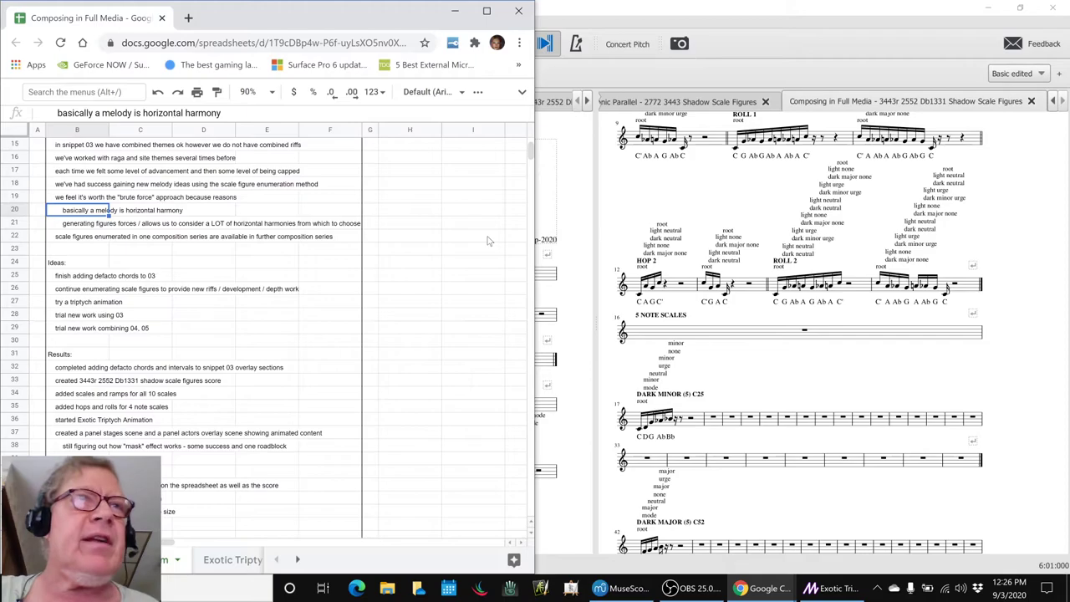
Scroll to the Ideas Next Time list and read B41, the mask effect idea, and the imaging program idea
scroll(127, 332, "down", 3)
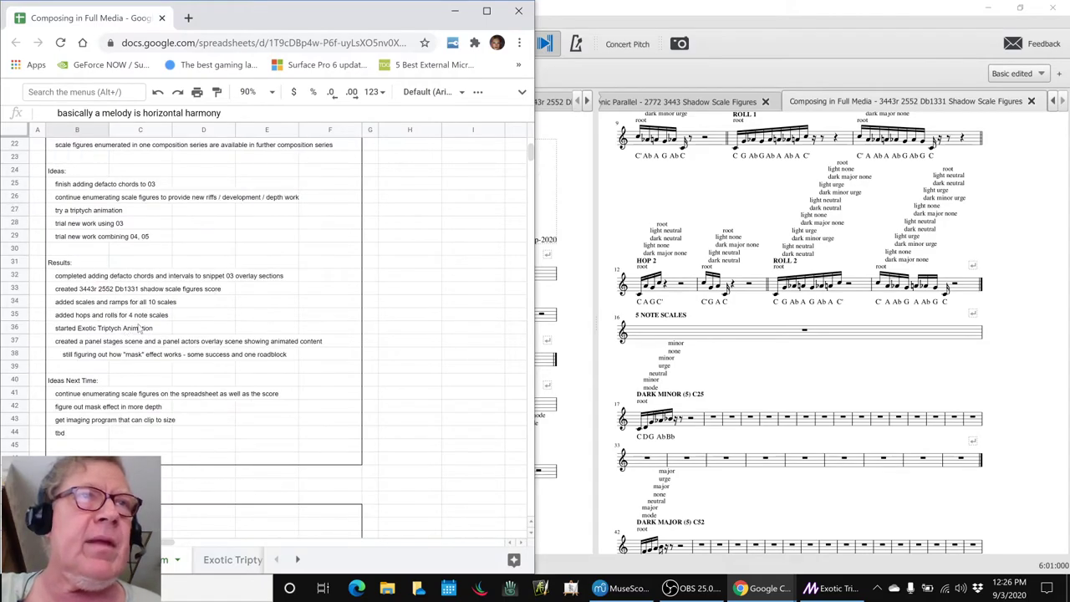
scroll(147, 332, "down", 3)
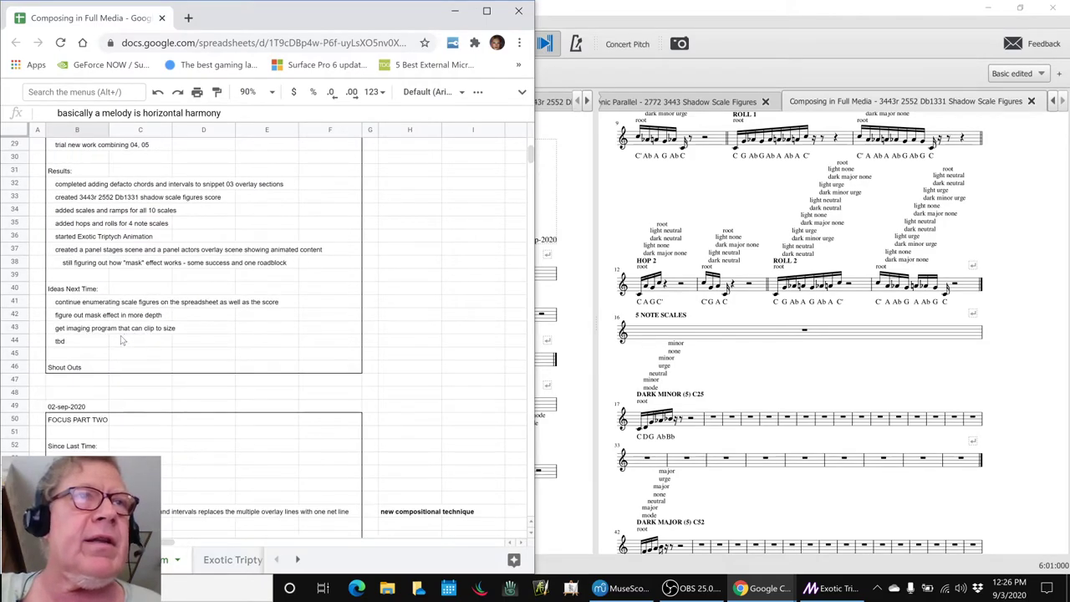
left_click(71, 303)
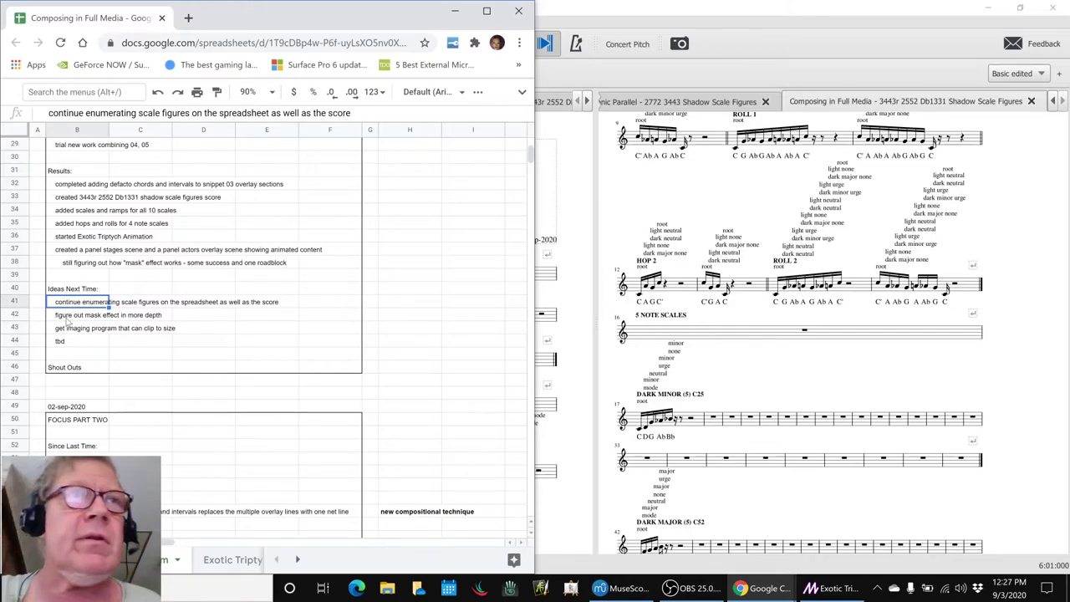
left_click(67, 317)
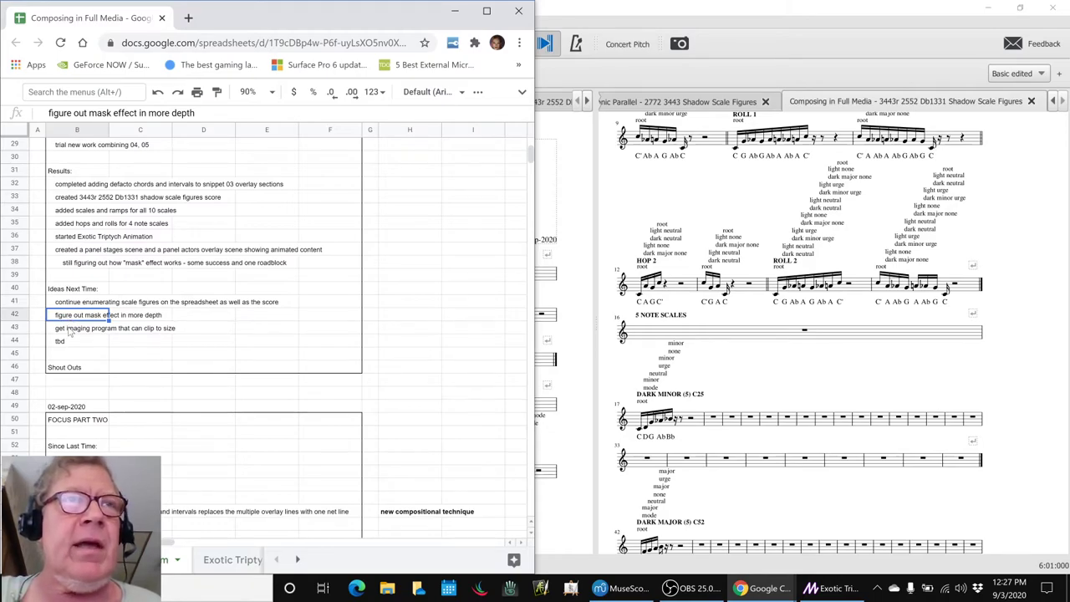
left_click(71, 329)
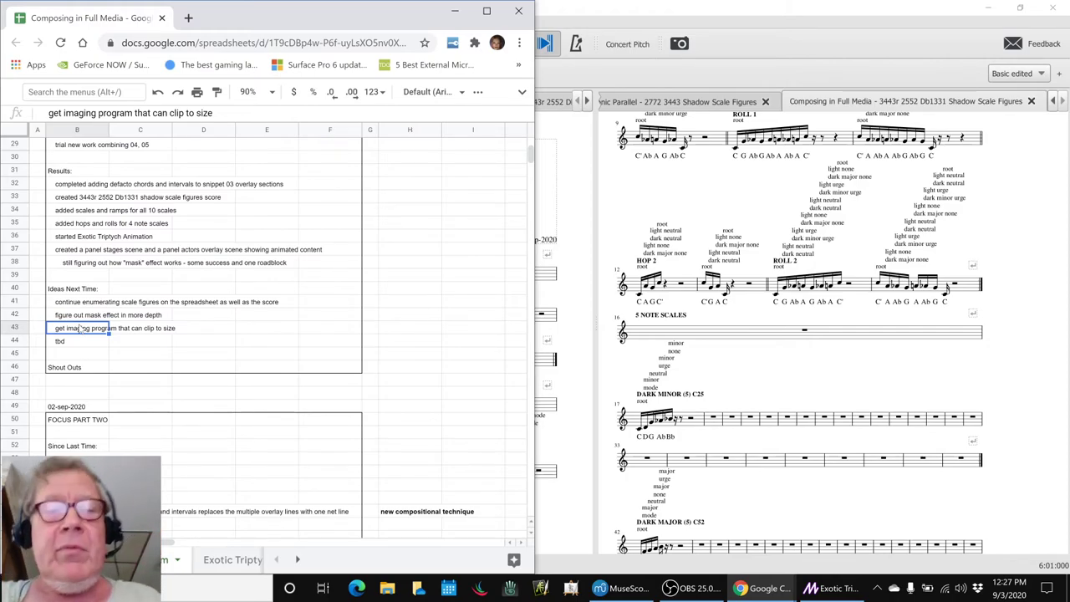
key("alt+Tab")
Switch to the OBS Studio window with its live stream still running
key("Tab")
key("Tab")
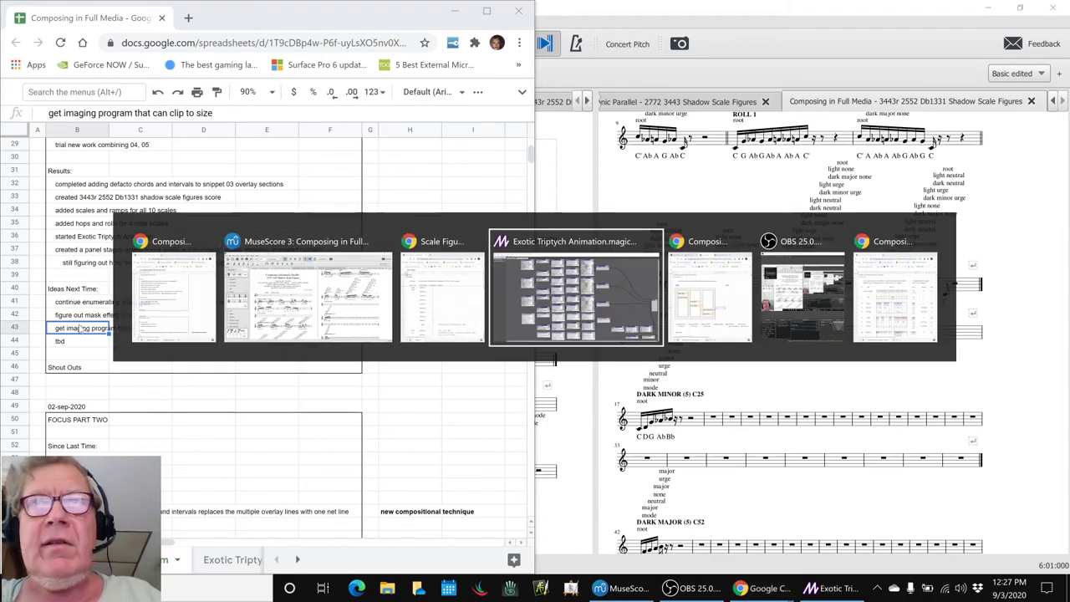
key("Tab")
key("Tab")
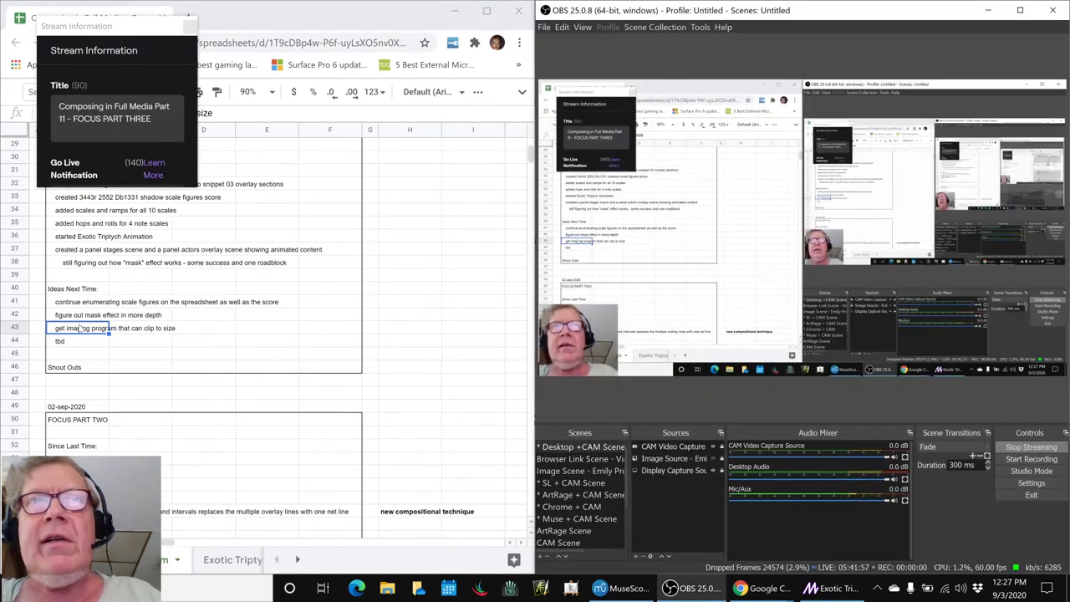